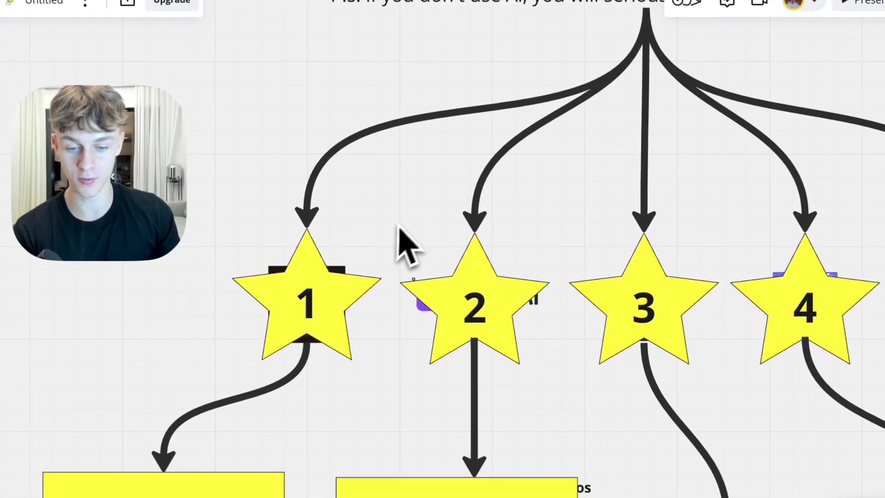
Delete star 1 and the yellow box covering the first tool's problem-and-solution notes
click(315, 304)
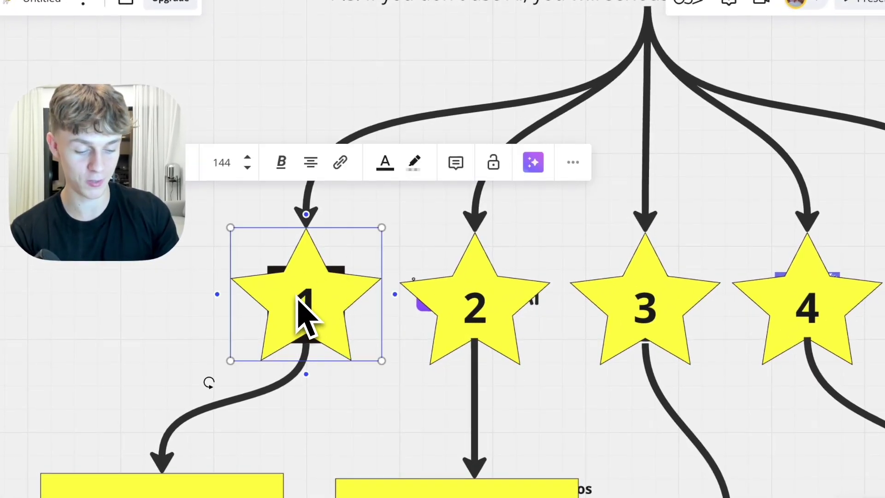
key(Delete)
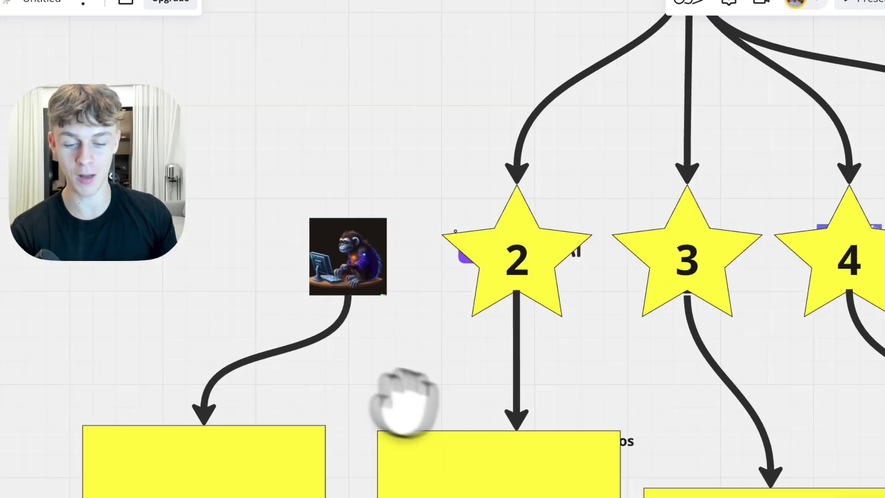
scroll(395, 406, down, 5)
scroll(395, 405, left, 3)
click(395, 307)
key(Delete)
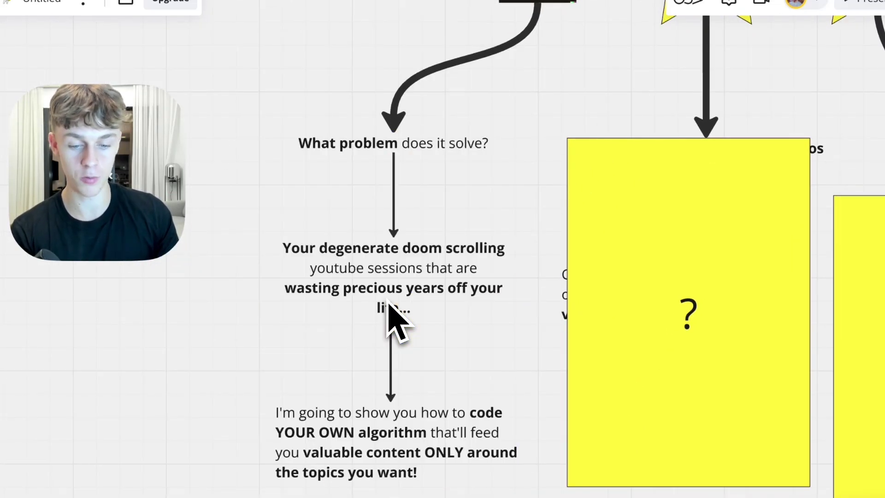
scroll(320, 304, down, 1)
scroll(320, 304, up, 1)
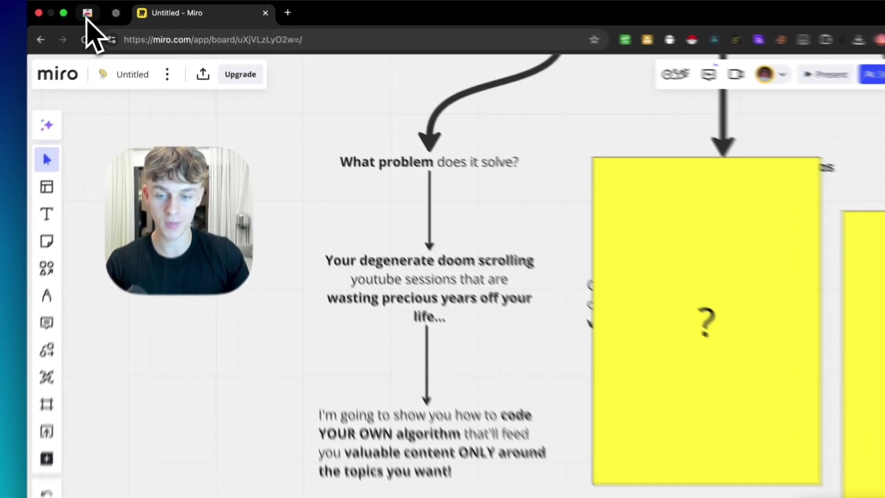
Show the Tampermonkey Chrome Web Store page, then start a new browser tab
click(87, 15)
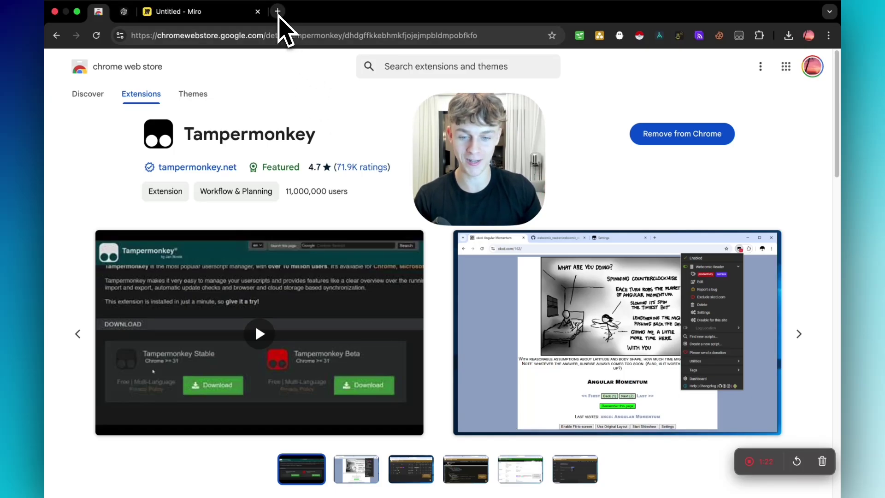
click(277, 11)
text(y)
Load YouTube, toggle the YouTube Productivity Filter script, and open the Tampermonkey dashboard
key(Return)
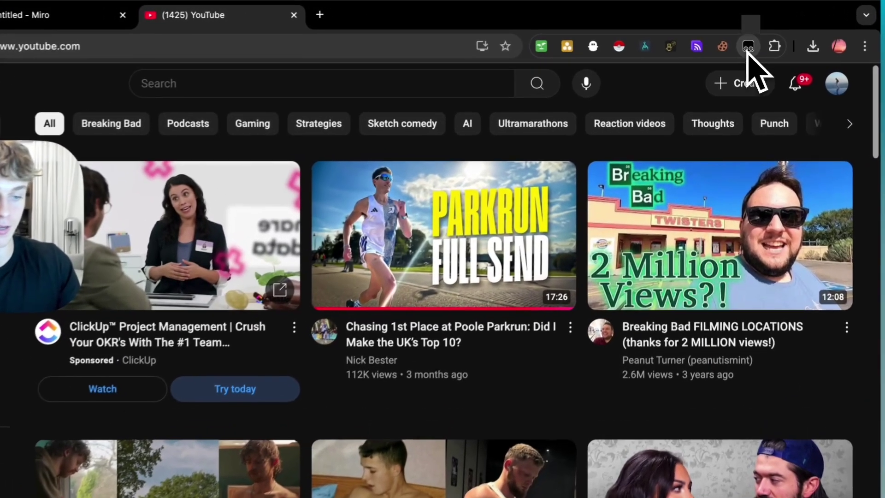
click(739, 35)
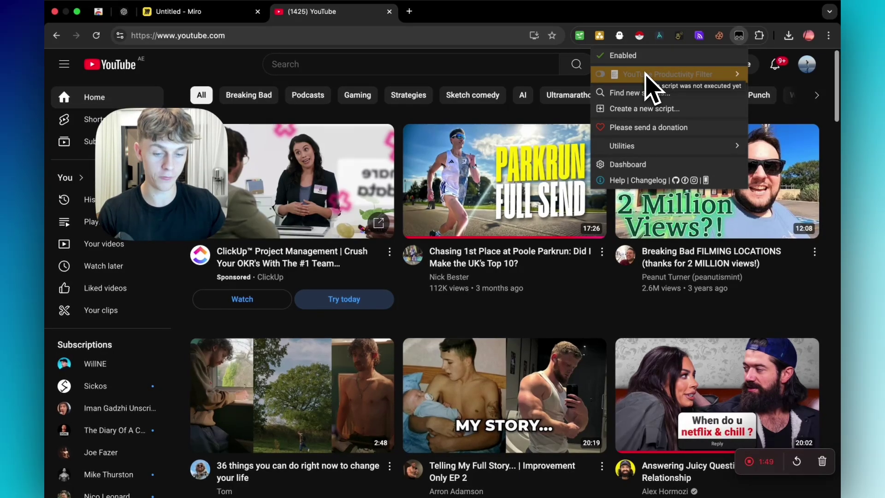
click(602, 76)
click(508, 116)
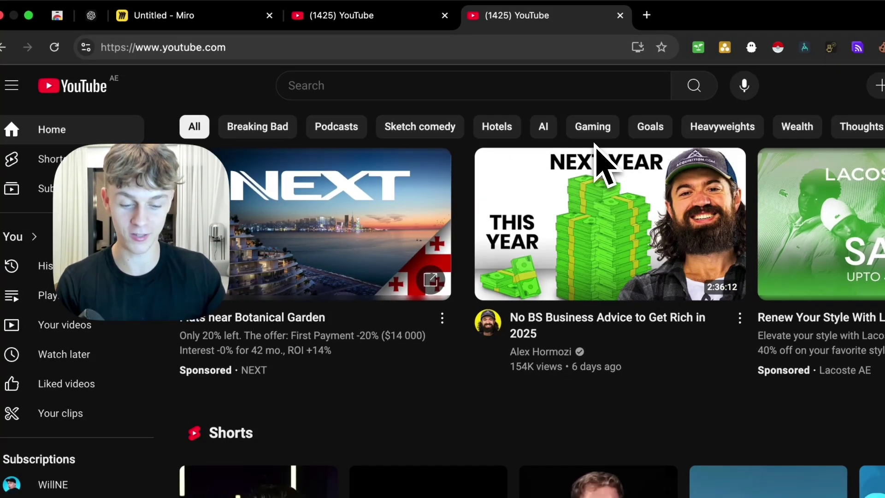
scroll(600, 166, down, 5)
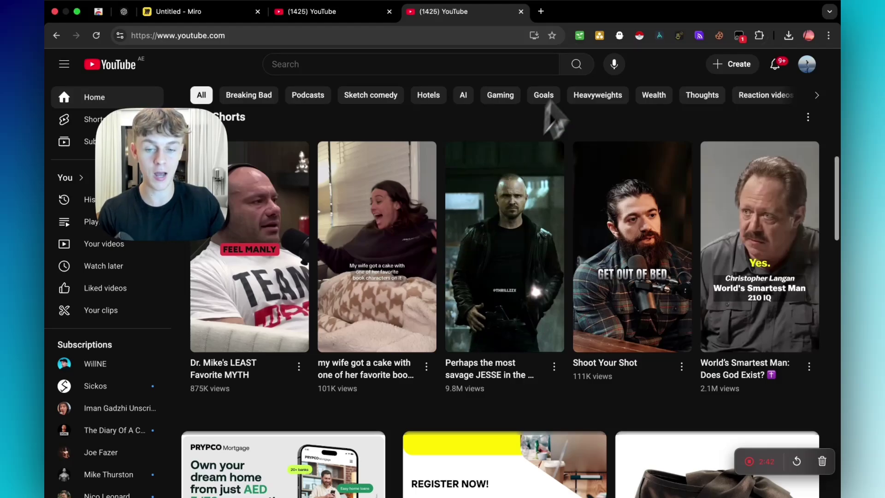
click(740, 35)
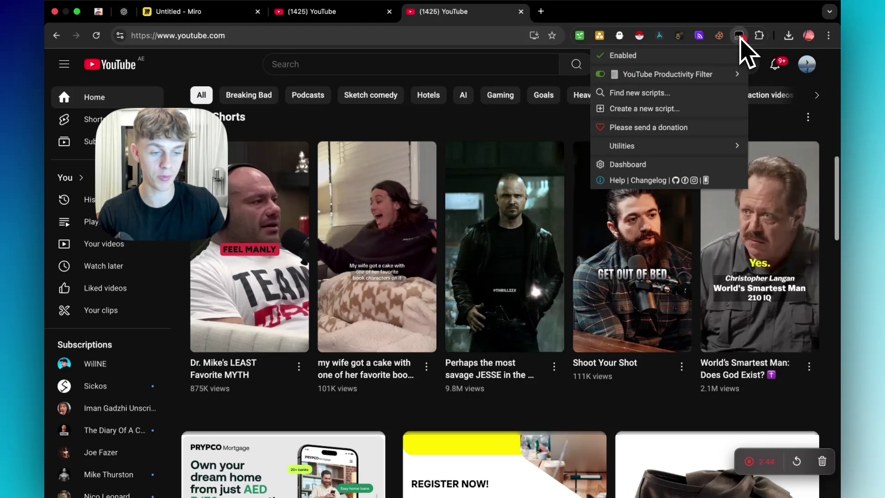
click(644, 165)
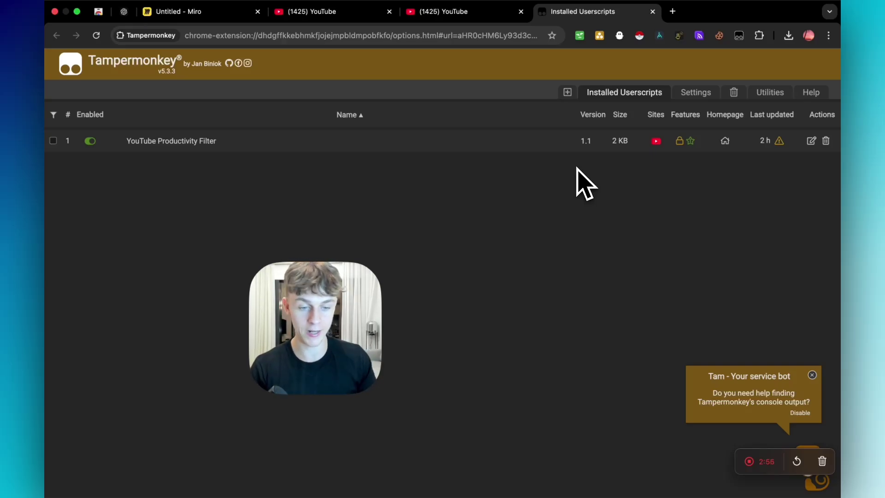
Create a new Tampermonkey userscript from the template and switch to the ChatGPT conversation
click(567, 93)
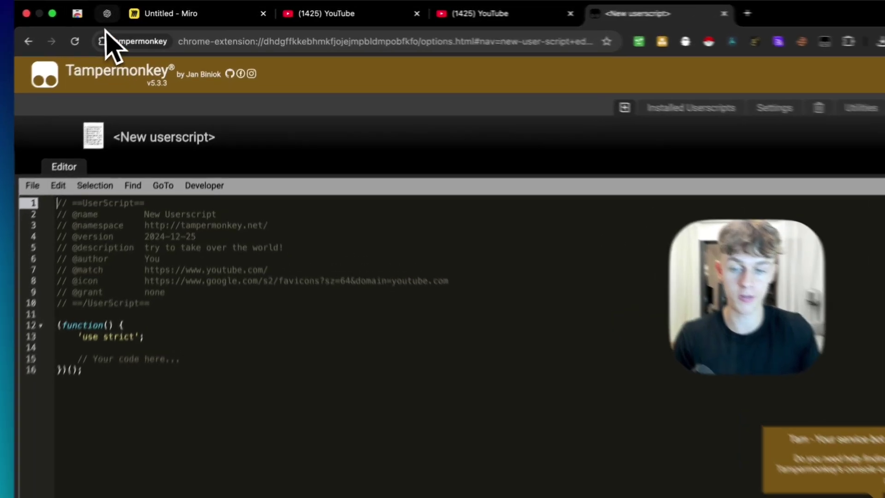
click(124, 11)
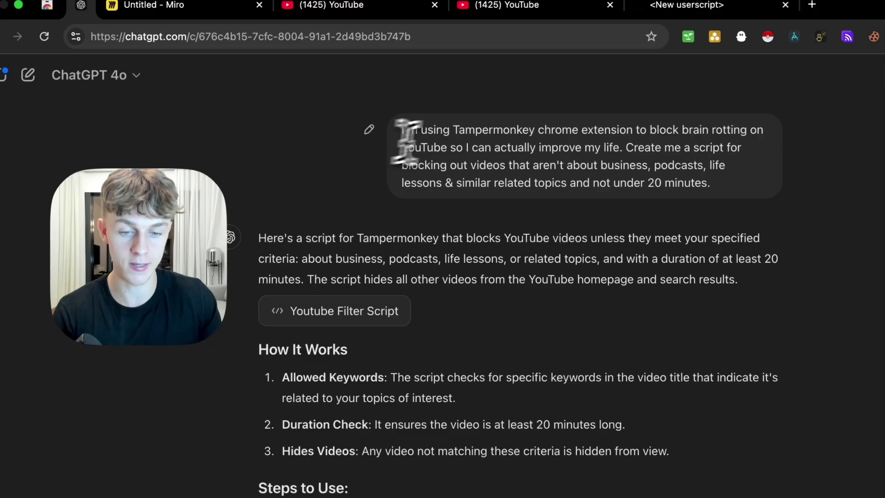
Highlight the prompt's key phrases: chrome extension, podcasts, life lessons, under 20 minutes
drag(403, 129, 549, 134)
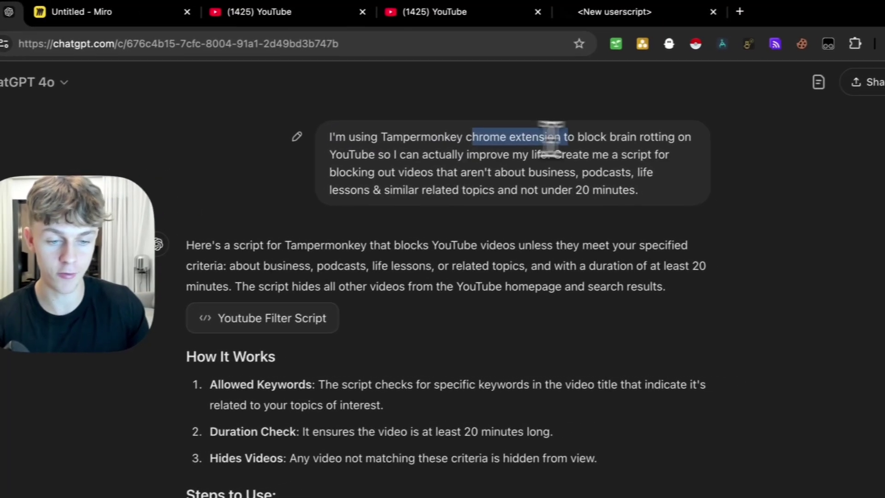
click(584, 138)
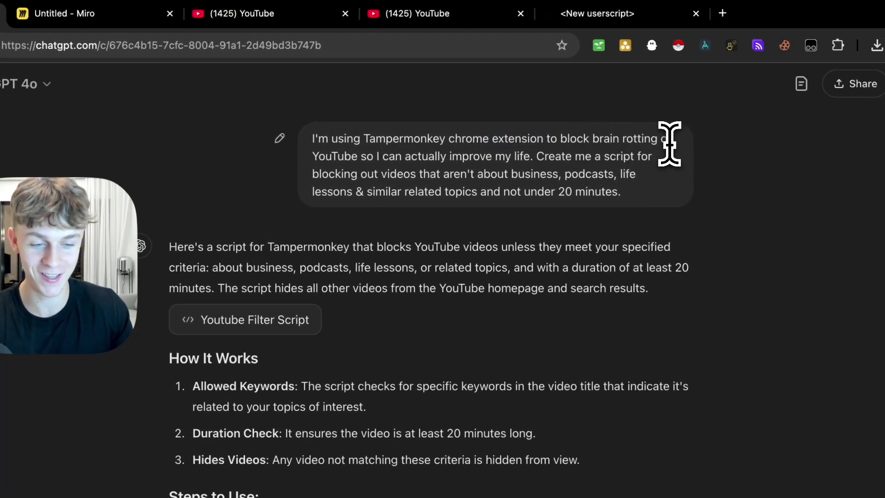
drag(378, 157, 652, 157)
drag(328, 173, 613, 174)
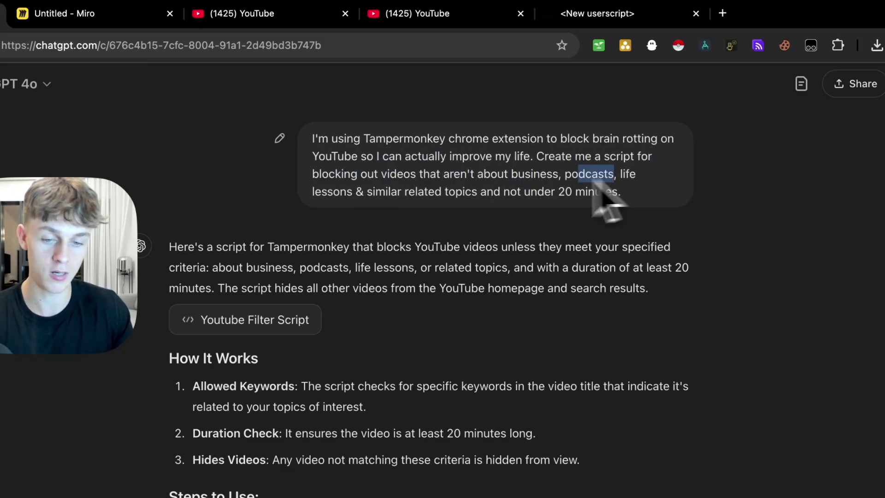
click(342, 185)
drag(334, 192, 365, 192)
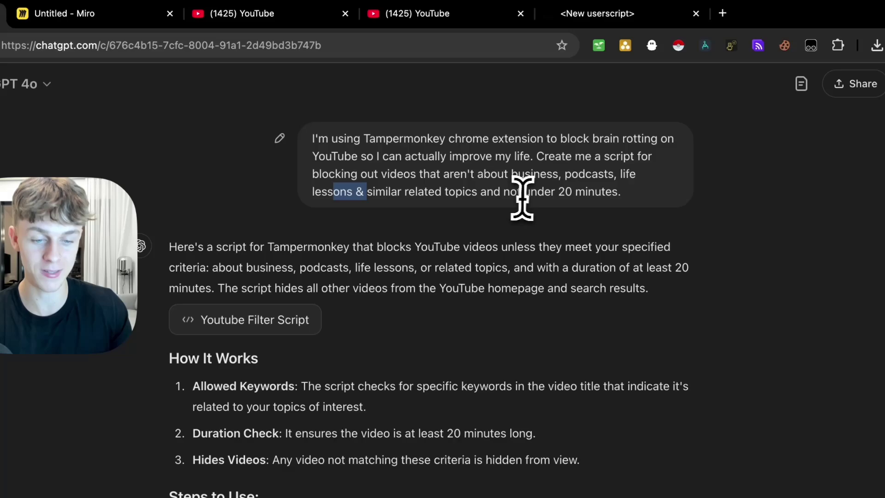
drag(618, 192, 537, 192)
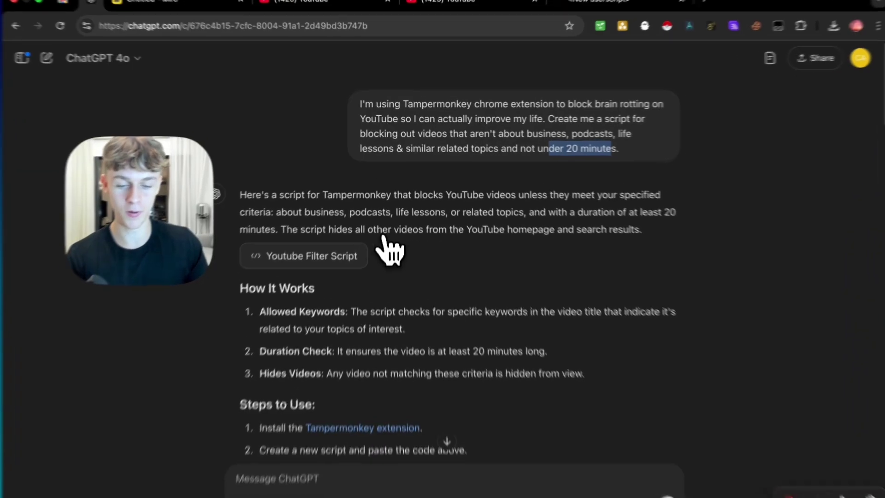
Open the generated Youtube Filter Script and select all of its code
click(347, 242)
click(448, 236)
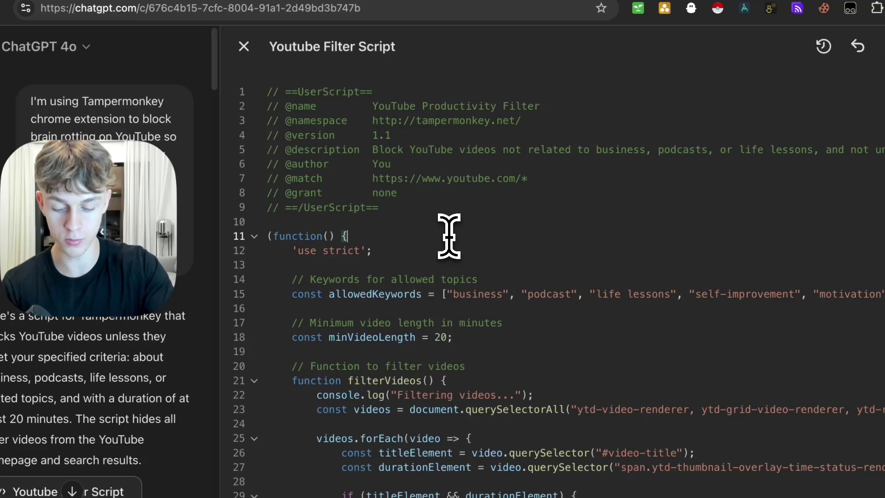
key(super+a)
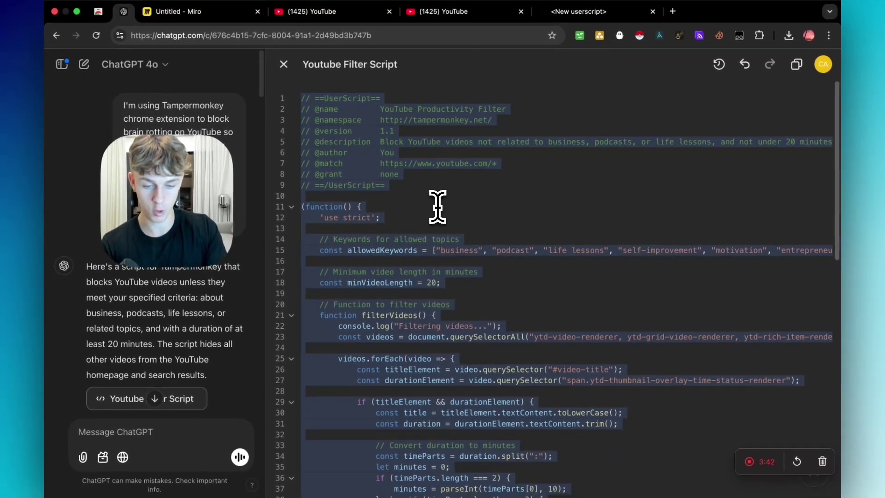
Replace the new userscript's template code with the pasted YouTube filter script
click(567, 11)
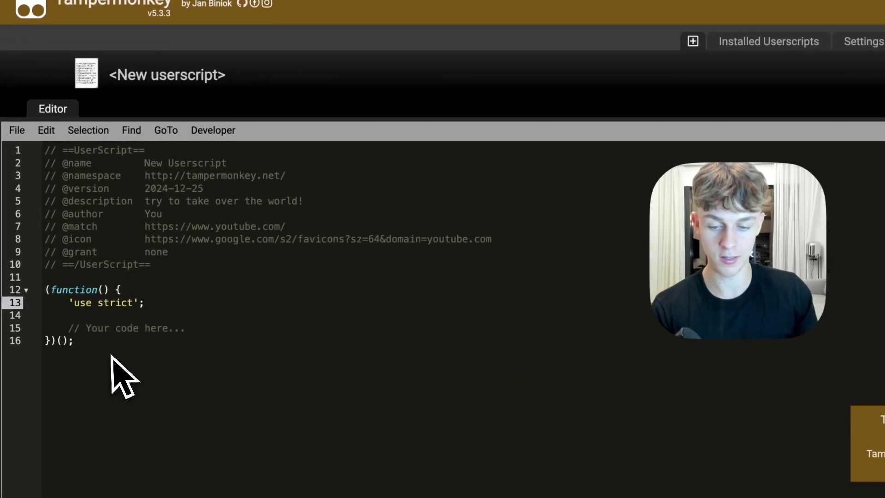
drag(118, 375, 35, 160)
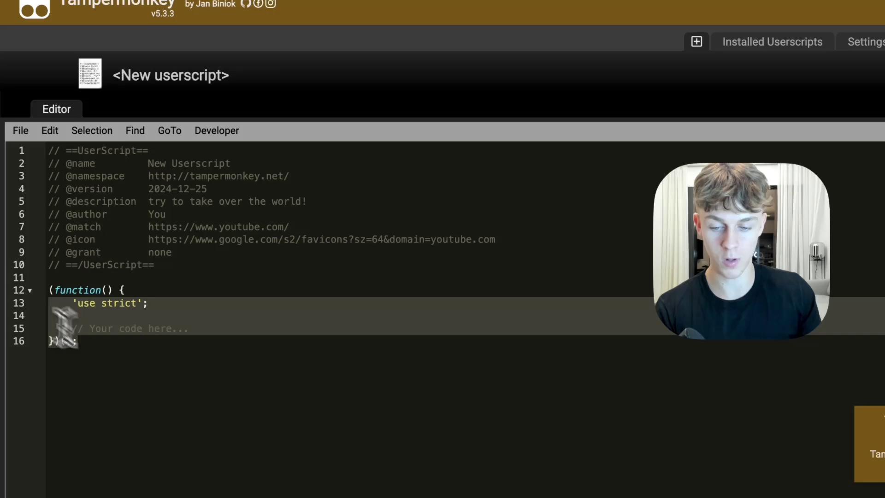
key(BackSpace)
key(ctrl+v)
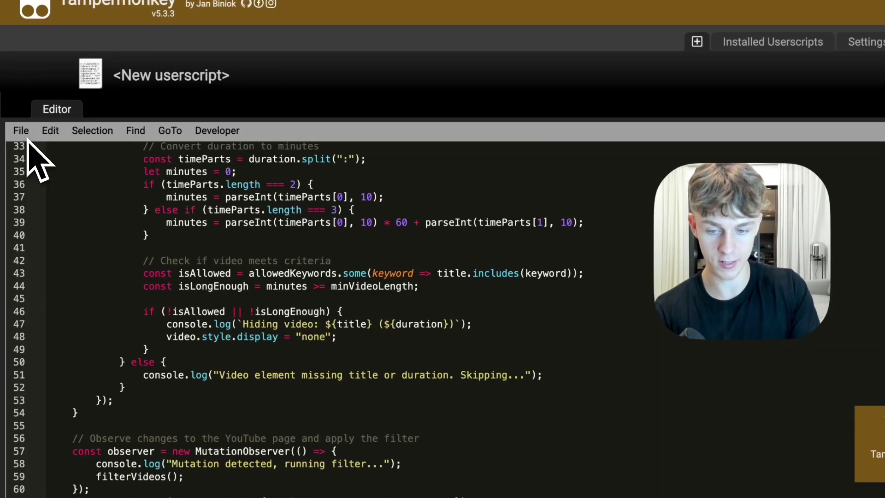
scroll(117, 242, up, 10)
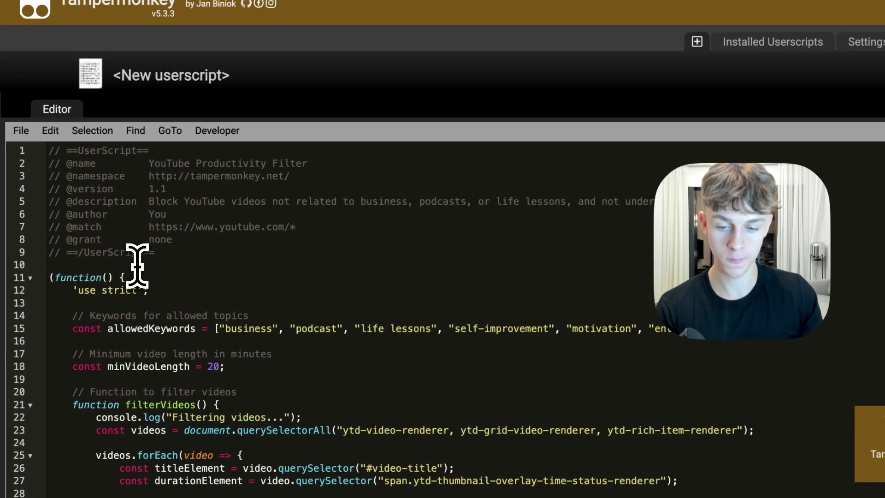
Review the script's matched YouTube address, description and allowed topic keywords, then save it
drag(149, 227, 292, 229)
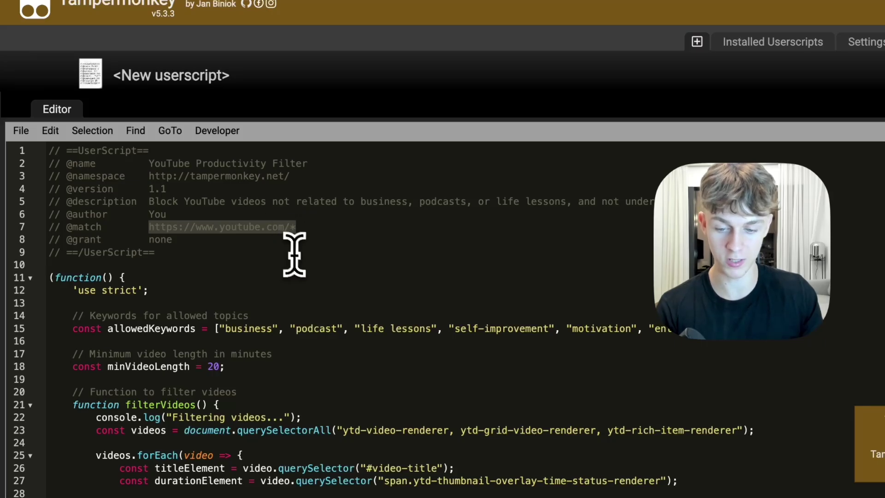
scroll(295, 259, down, 4)
scroll(292, 257, down, 5)
scroll(293, 257, up, 8)
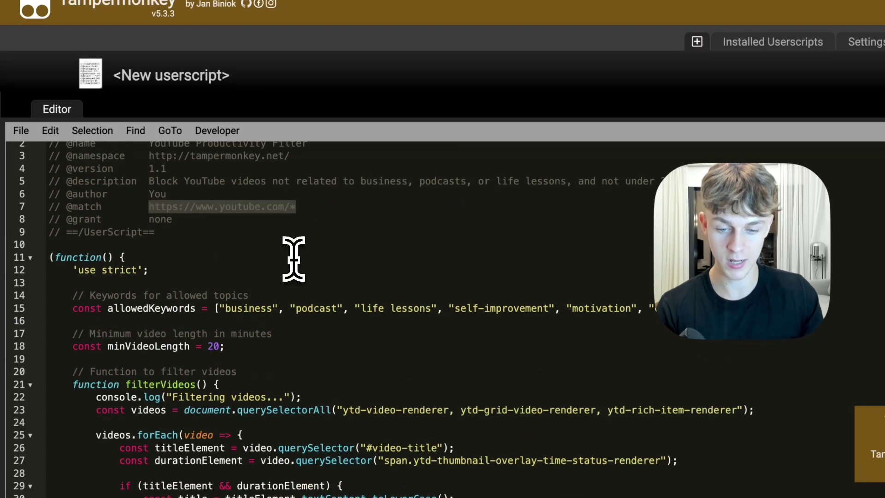
drag(175, 182, 447, 171)
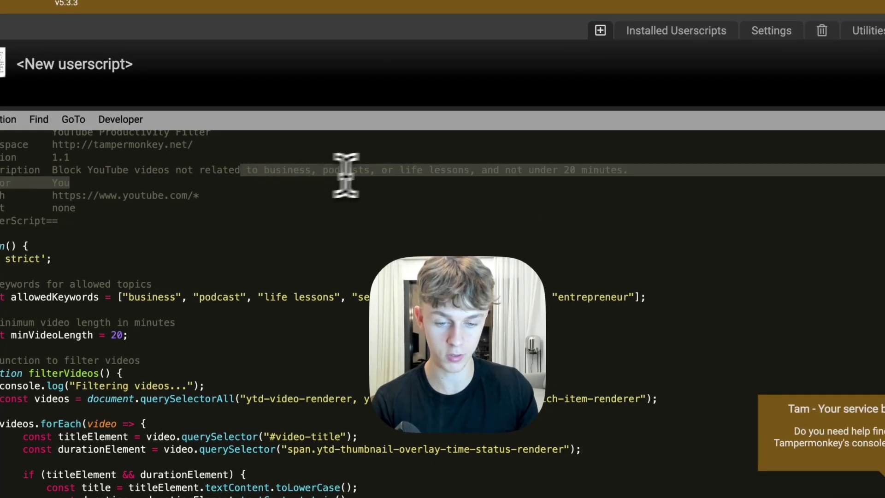
drag(529, 171, 559, 171)
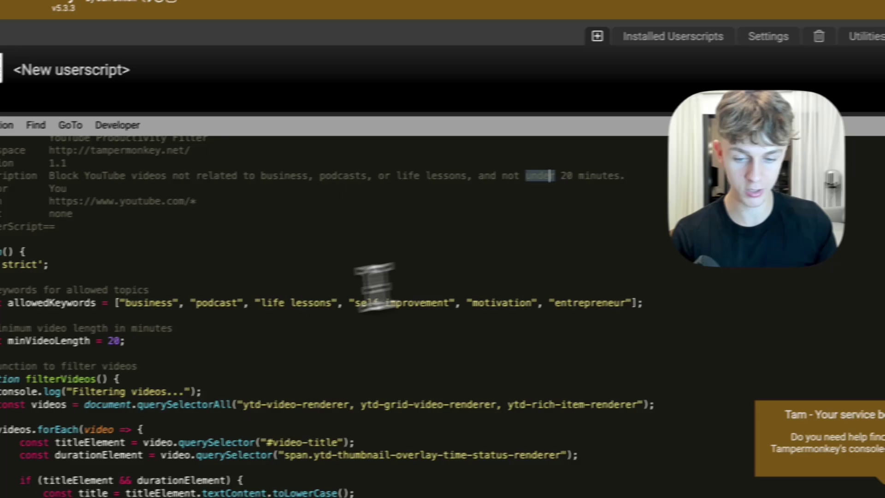
scroll(271, 304, down, 2)
drag(188, 206, 558, 208)
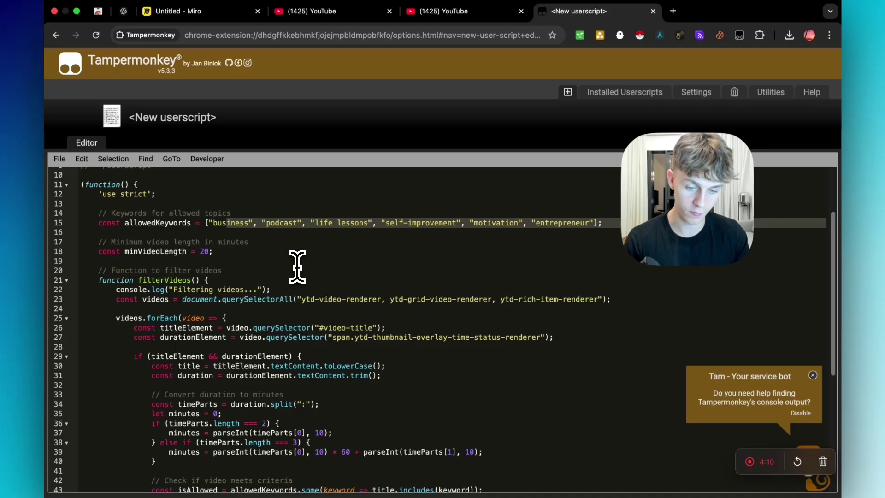
scroll(377, 308, down, 5)
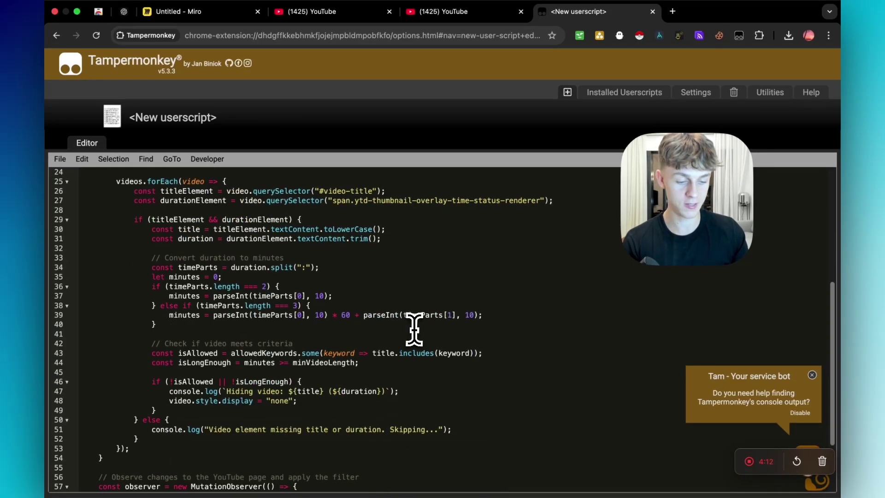
scroll(413, 330, down, 3)
scroll(415, 329, up, 7)
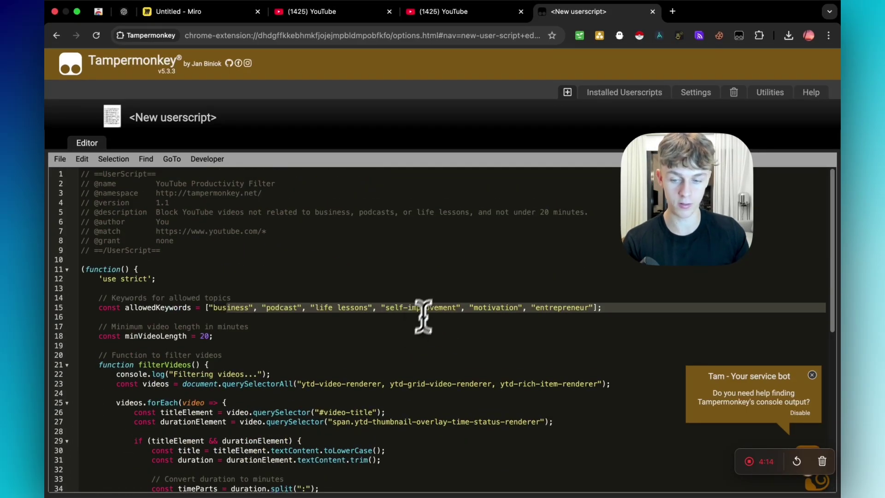
click(82, 161)
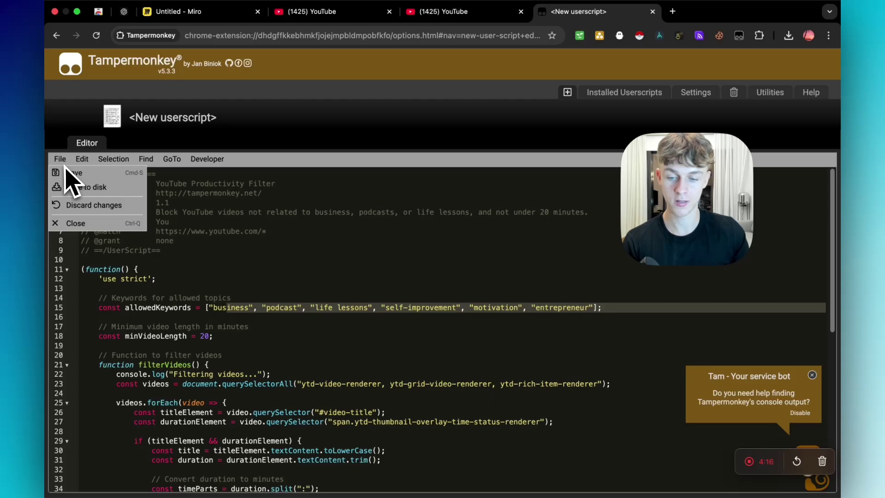
click(72, 177)
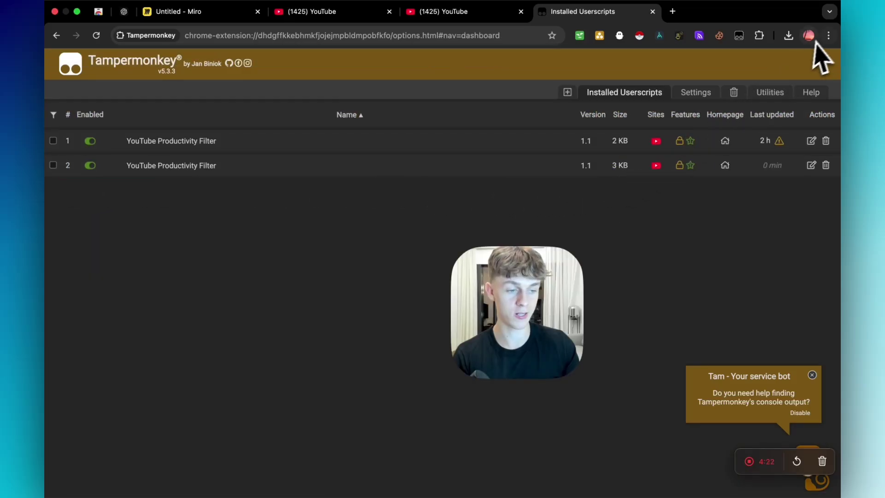
View Tampermonkey's details on Chrome's extensions page, then delete star 2 on the Miro board
click(829, 36)
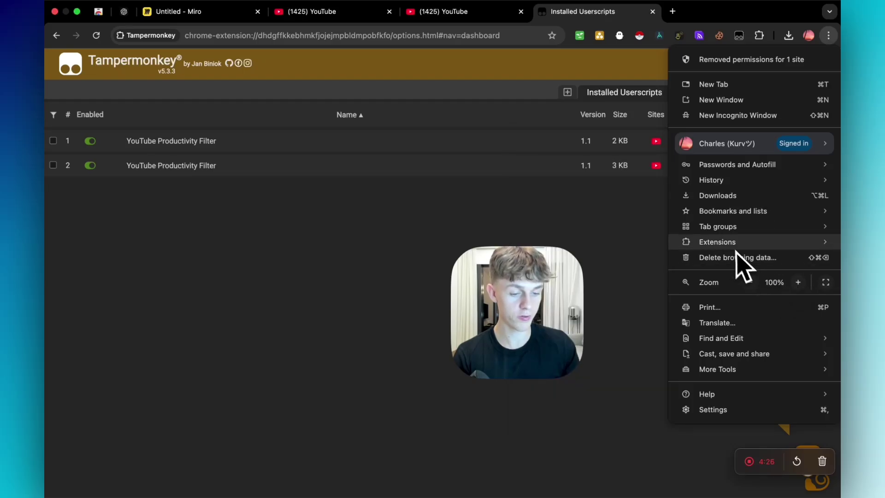
mouse_move(718, 243)
click(632, 244)
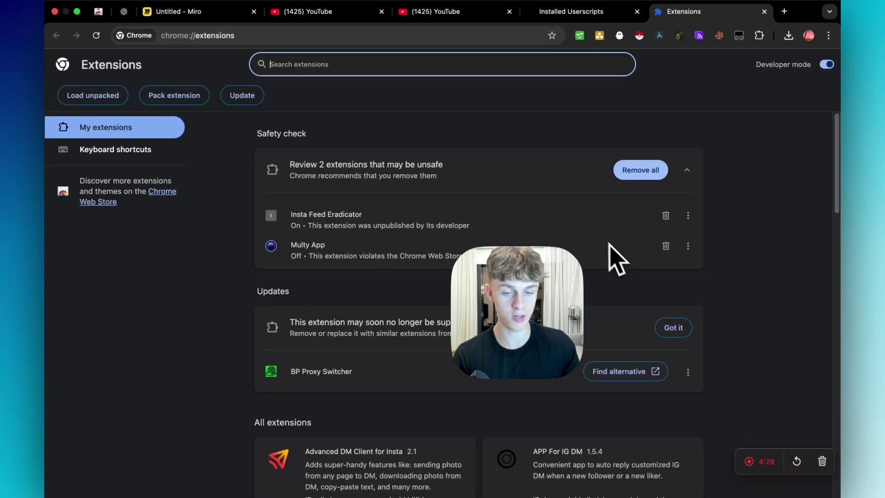
scroll(344, 222, down, 3)
scroll(343, 222, down, 3)
scroll(344, 221, down, 3)
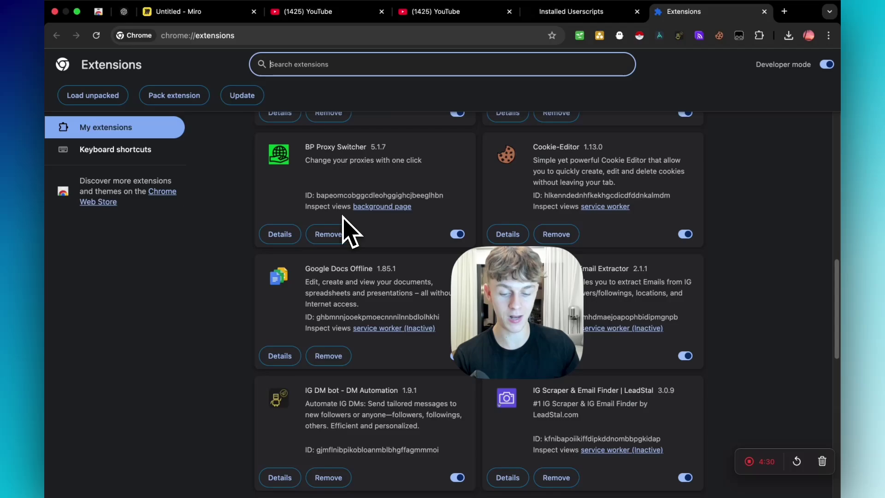
scroll(344, 221, down, 3)
scroll(344, 221, down, 3)
click(358, 70)
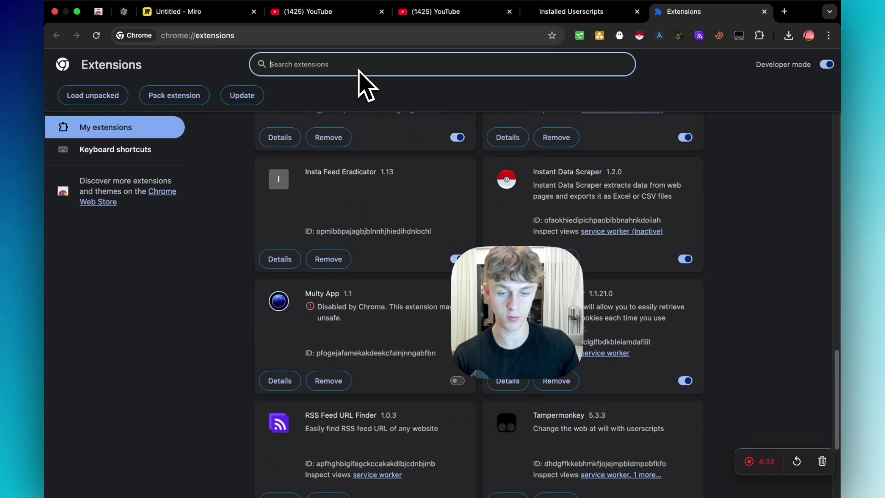
text(tamp)
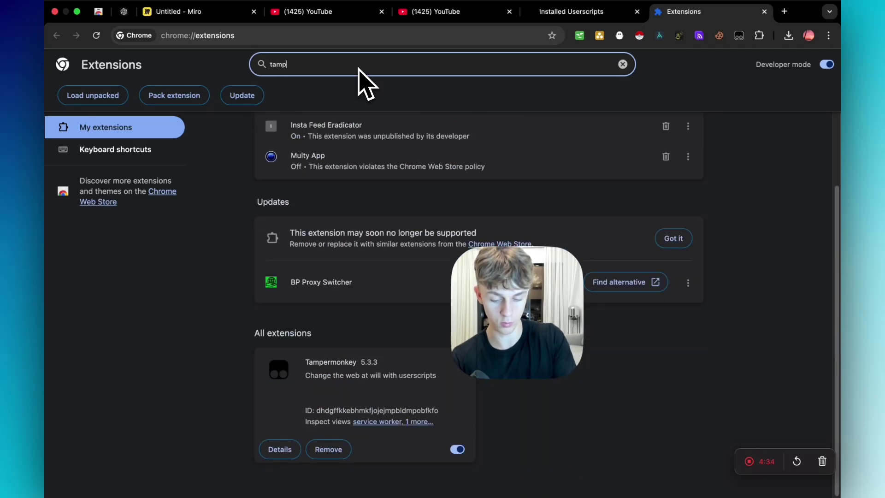
text(er)
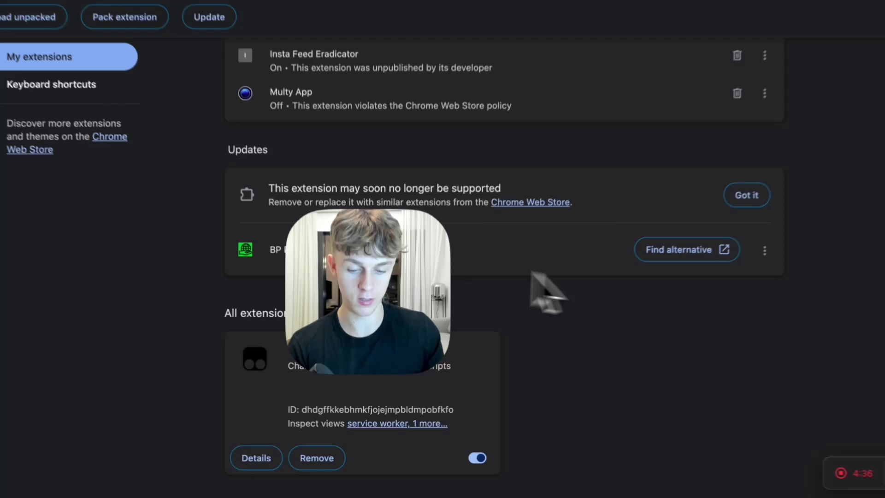
click(280, 449)
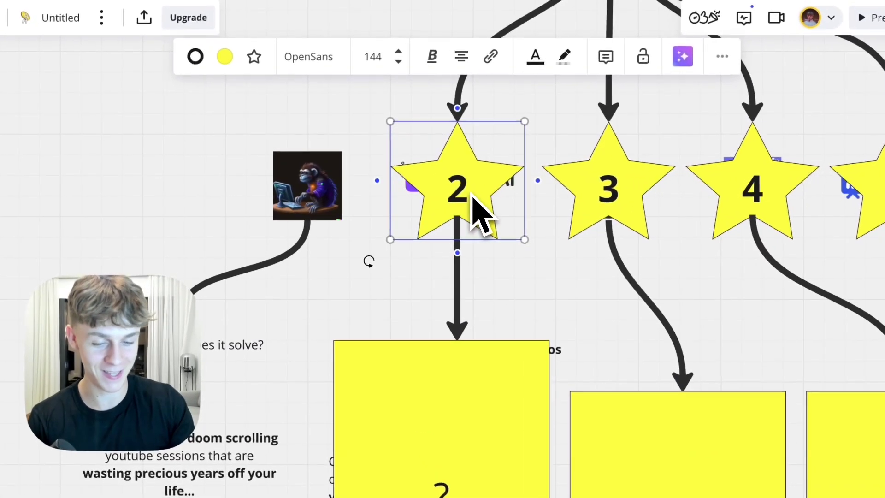
key(Delete)
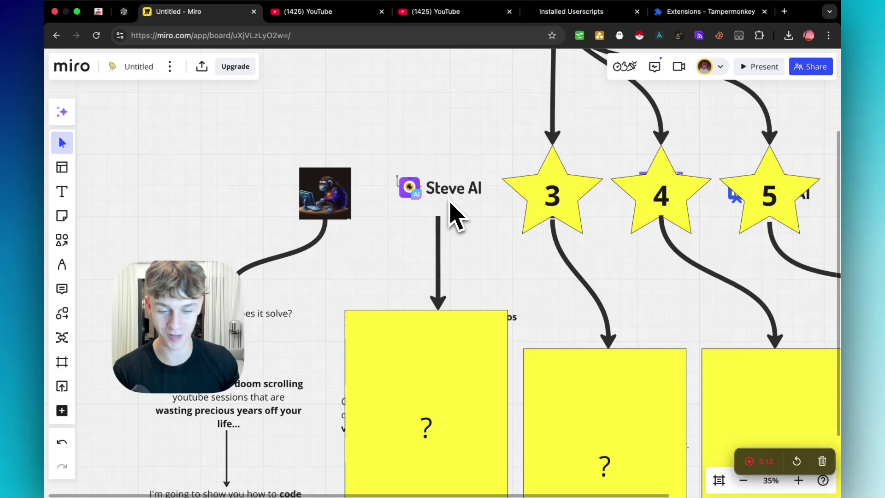
scroll(471, 260, down, 1)
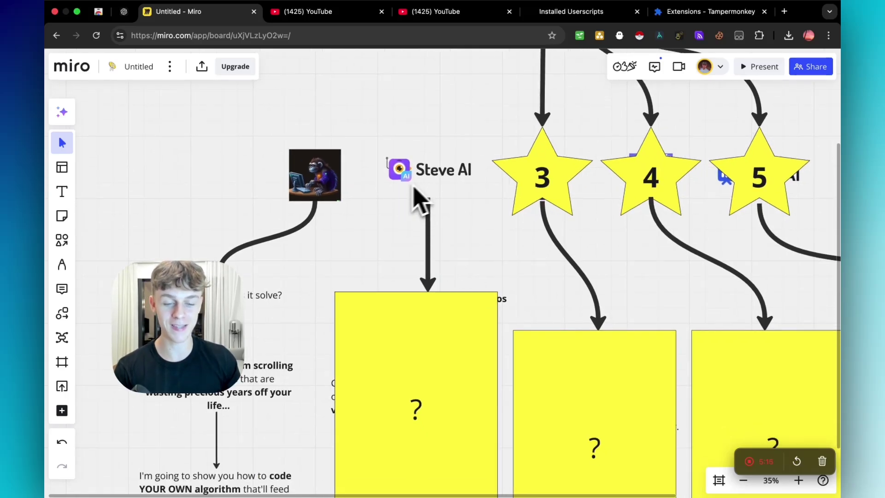
Delete the yellow box under the Steve AI logo to reveal its text-to-video notes
click(443, 353)
key(Delete)
scroll(438, 360, up, 3)
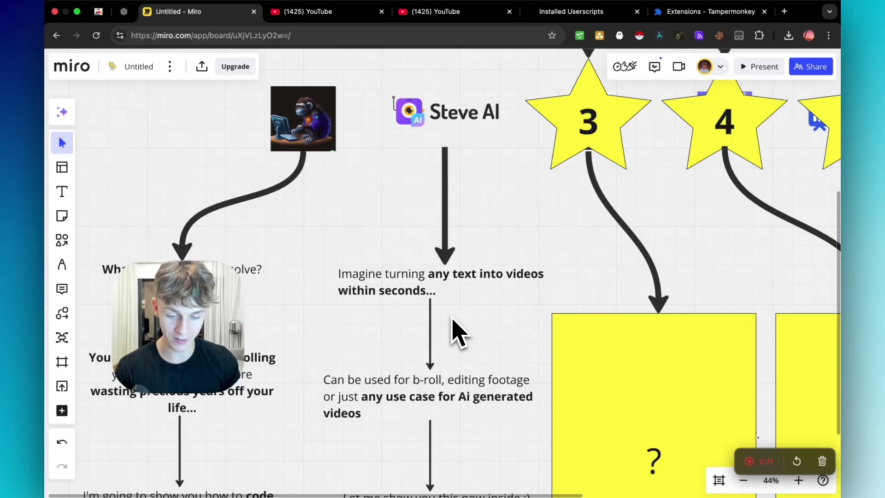
scroll(455, 298, down, 2)
scroll(408, 283, down, 2)
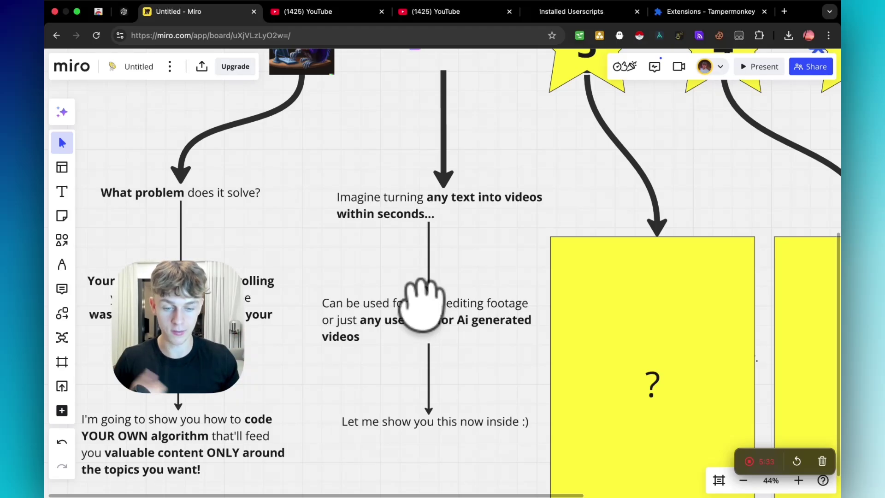
Open steve.ai in a new tab, choose a vertical live video, and enter 'Man walking' in Scene 1
click(784, 12)
text(ste)
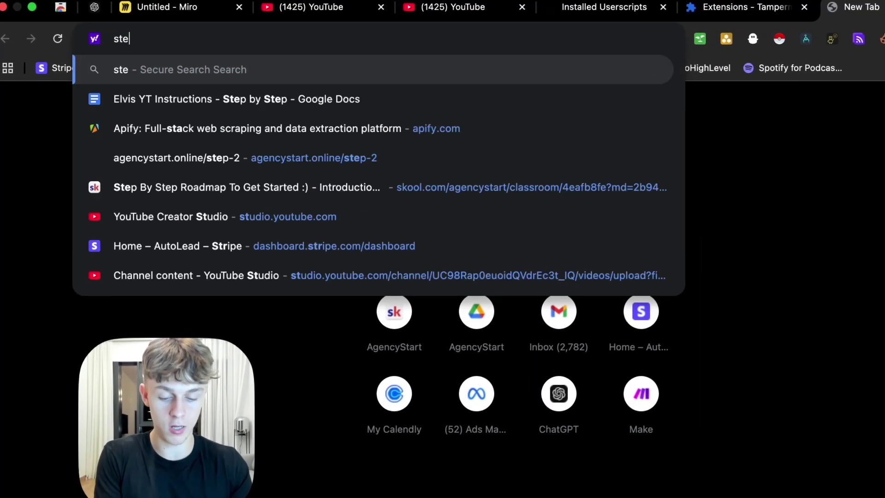
text(ve.ai)
key(Return)
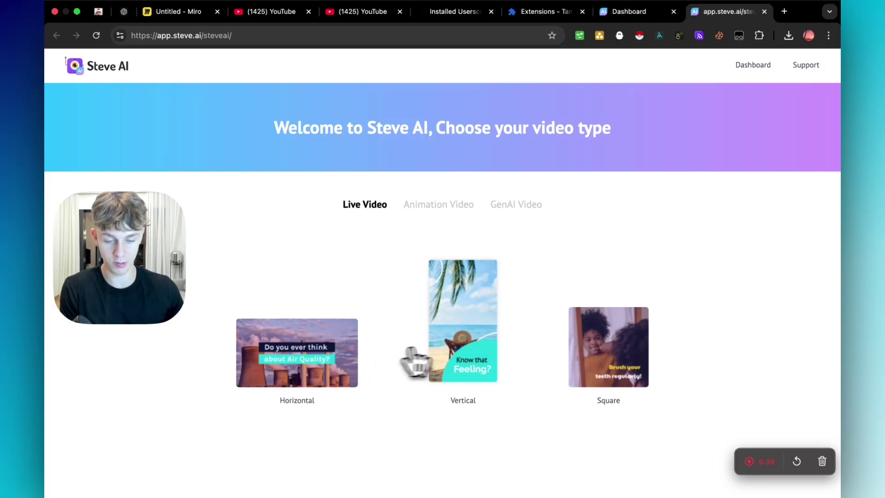
click(460, 343)
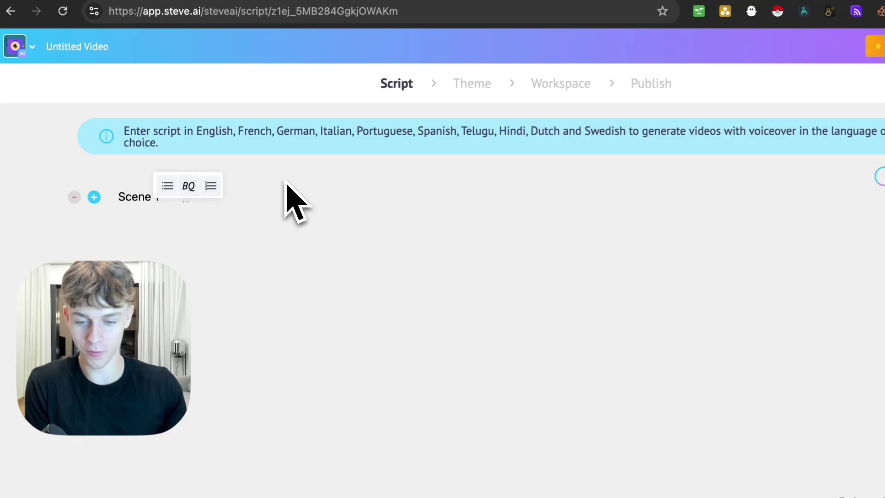
text(Man)
text( wa)
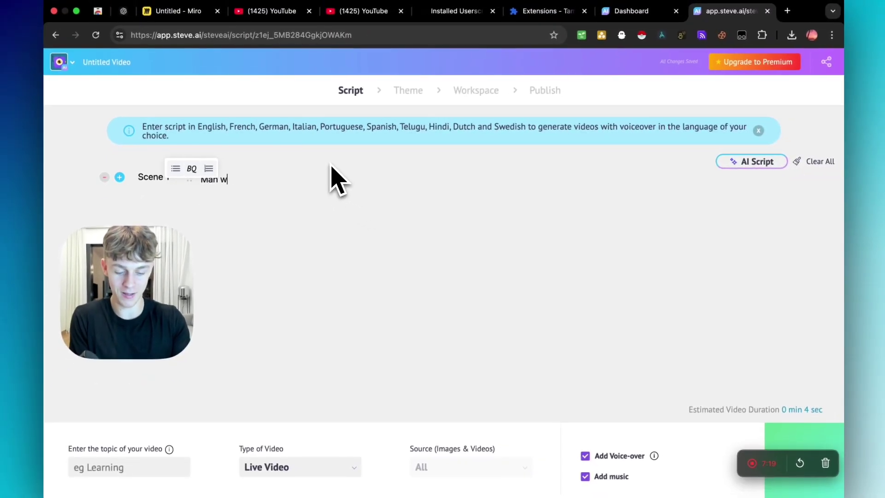
text(lking)
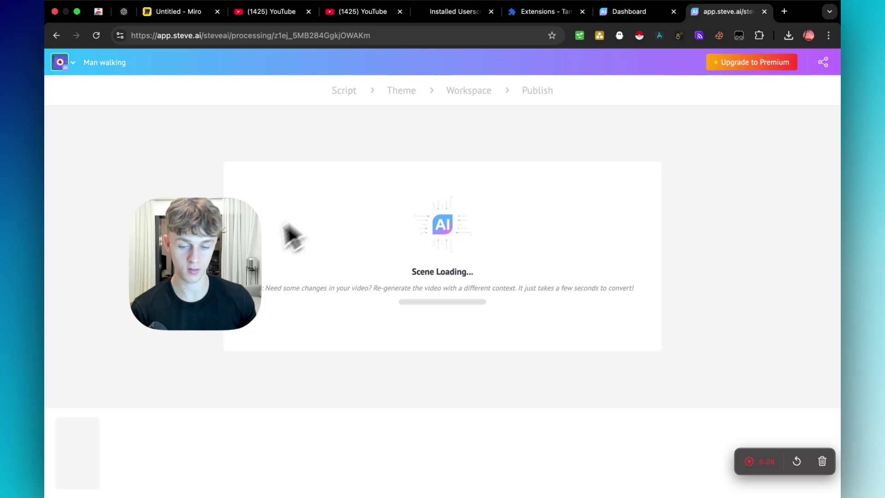
triple_click(412, 270)
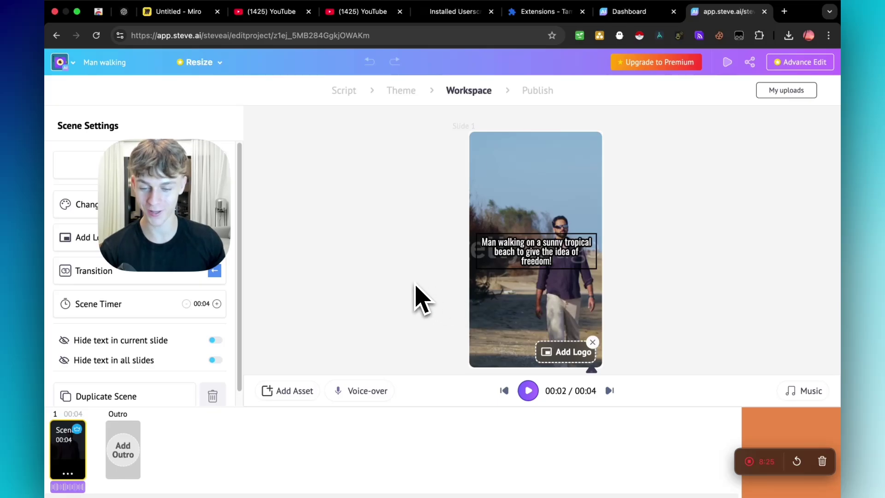
Play the four-second Man walking beach scene preview
click(528, 390)
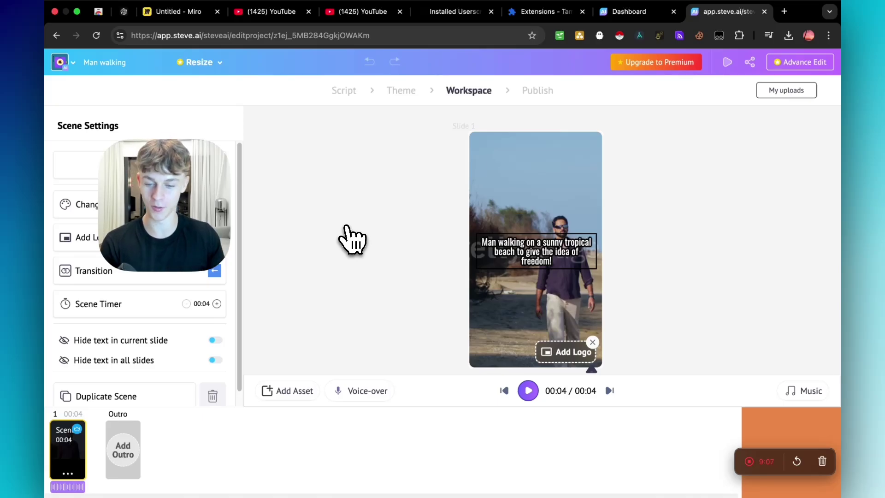
Delete star 3 and the yellow sticky beneath it on the Miro board
key(super+3)
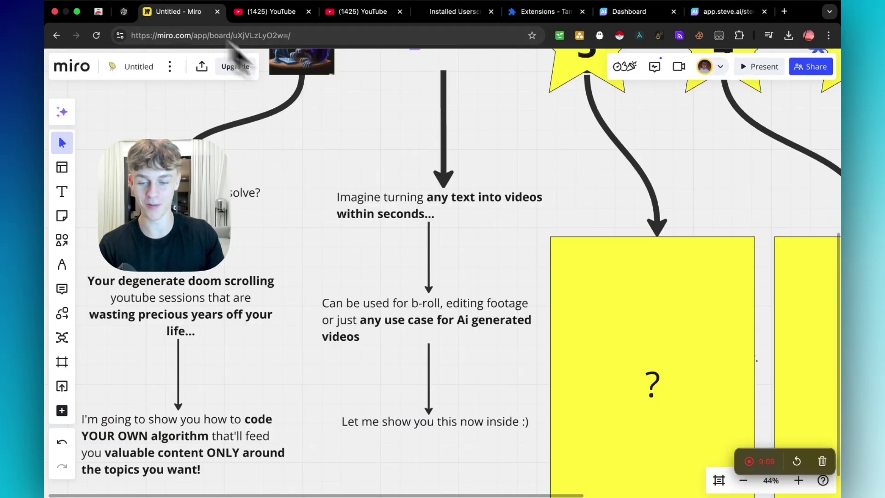
click(635, 299)
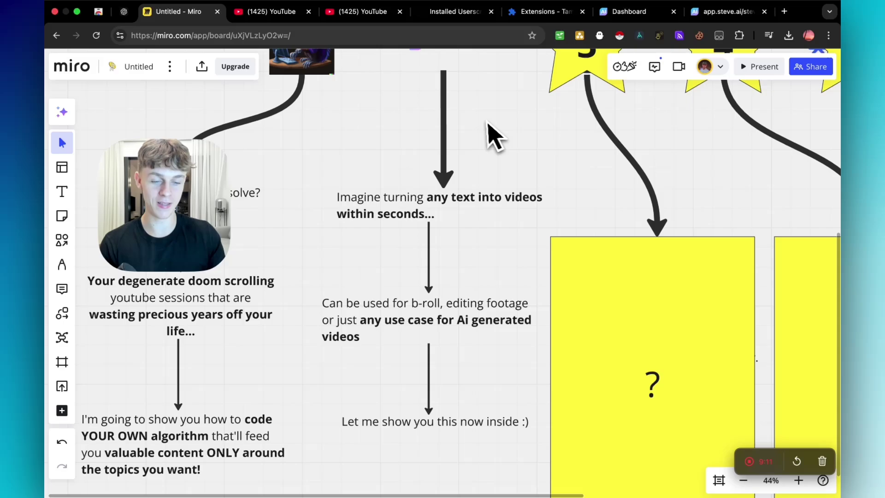
drag(488, 134, 415, 405)
scroll(481, 408, down, 3)
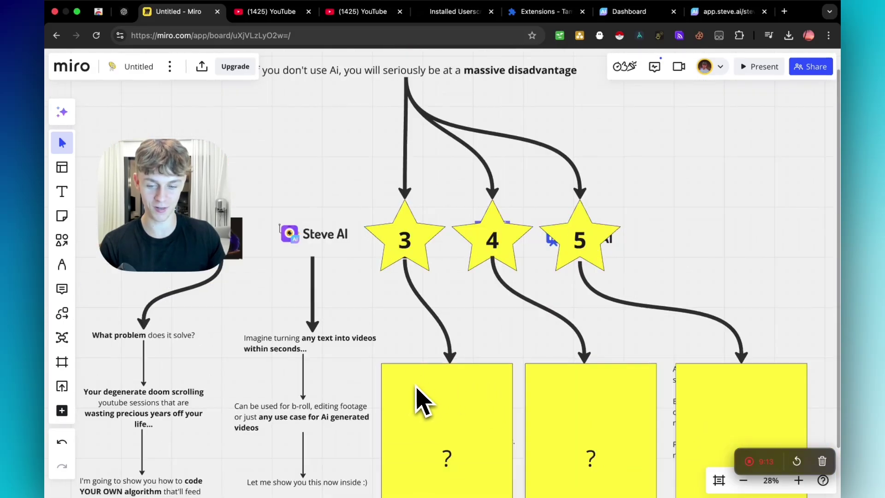
scroll(420, 401, up, 3)
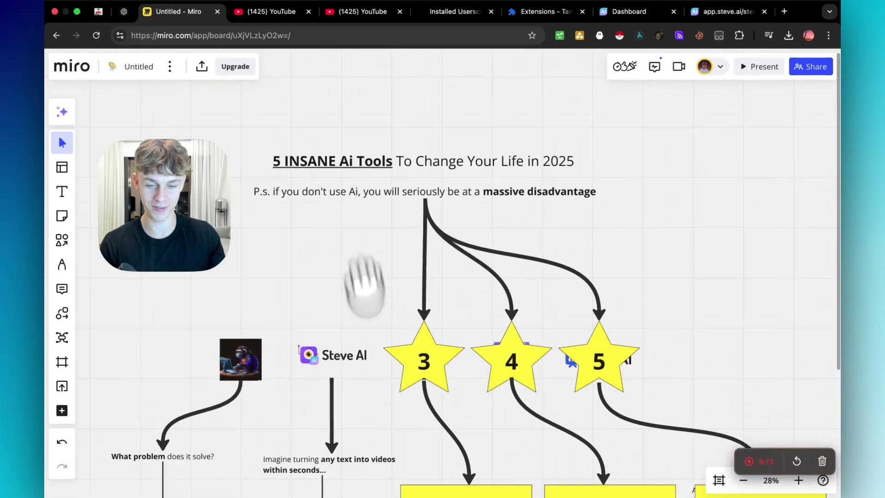
click(423, 389)
key(Delete)
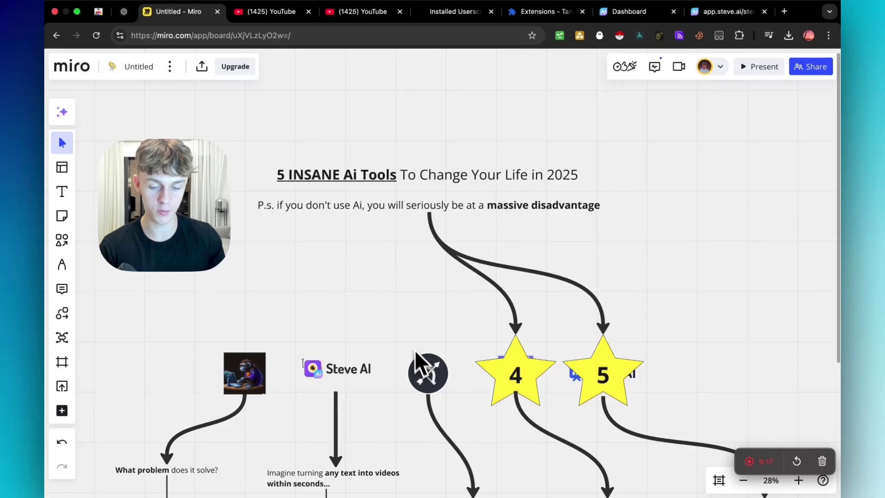
scroll(415, 352, down, 2)
scroll(415, 311, down, 3)
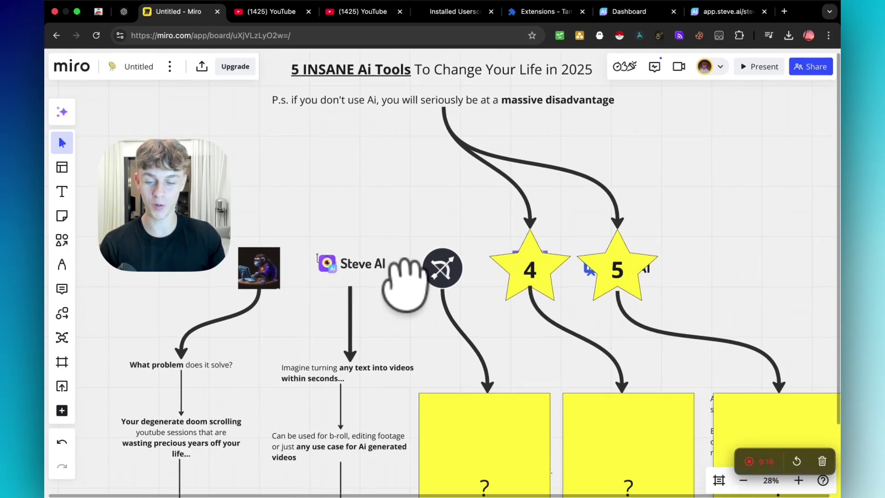
scroll(408, 280, down, 3)
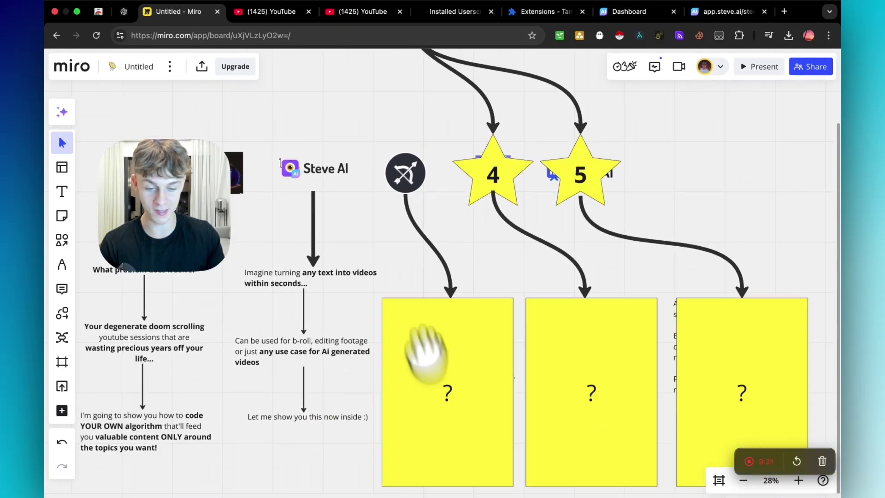
scroll(425, 355, down, 3)
click(421, 274)
key(Delete)
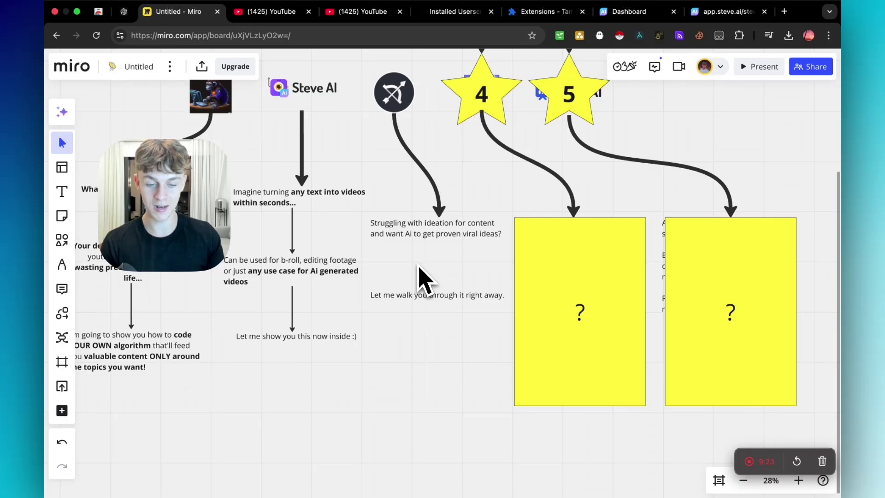
scroll(424, 247, up, 2)
scroll(420, 263, up, 2)
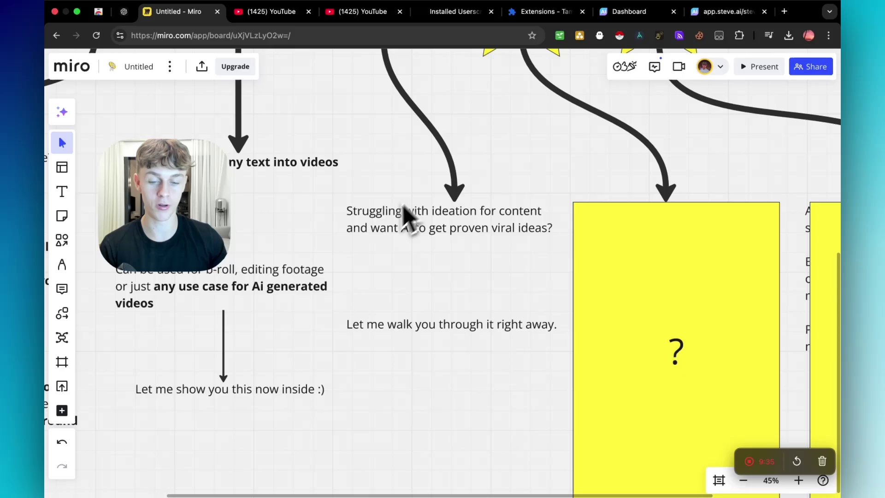
Google 'tweet hunter' in a new tab and open the Tweet Hunter site
click(786, 12)
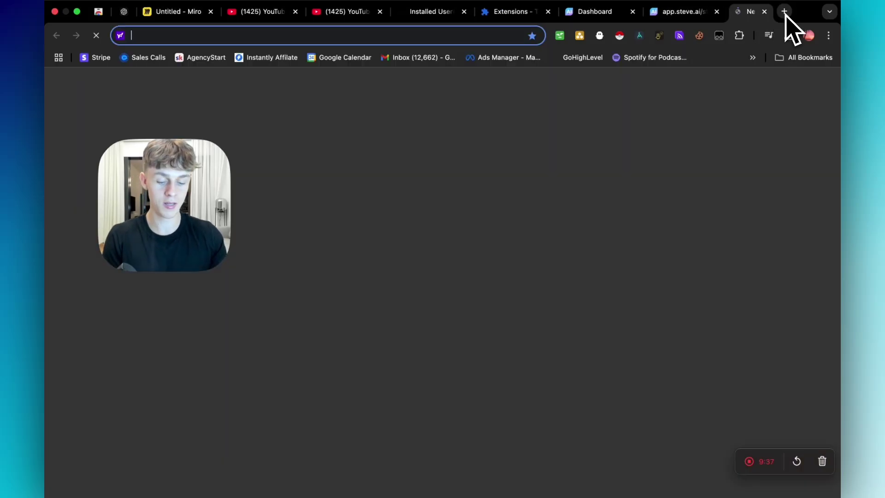
text(google.co.uk)
key(Return)
text(tweet )
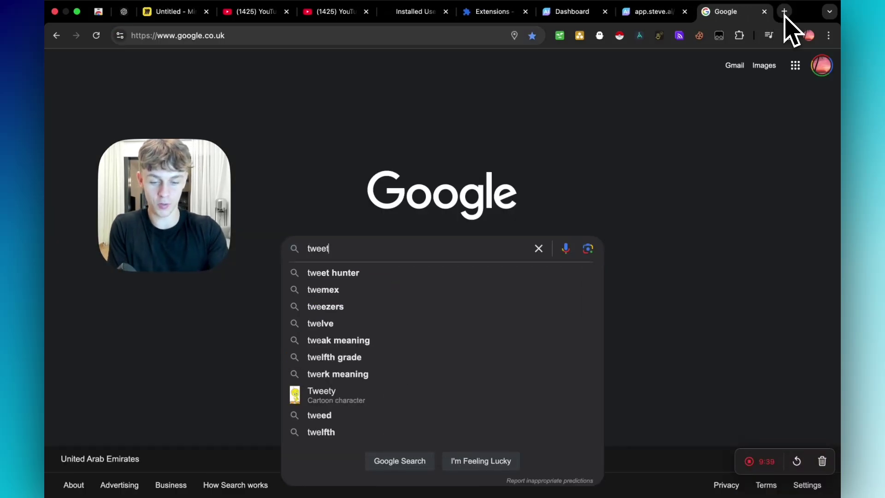
text(hunter)
key(Return)
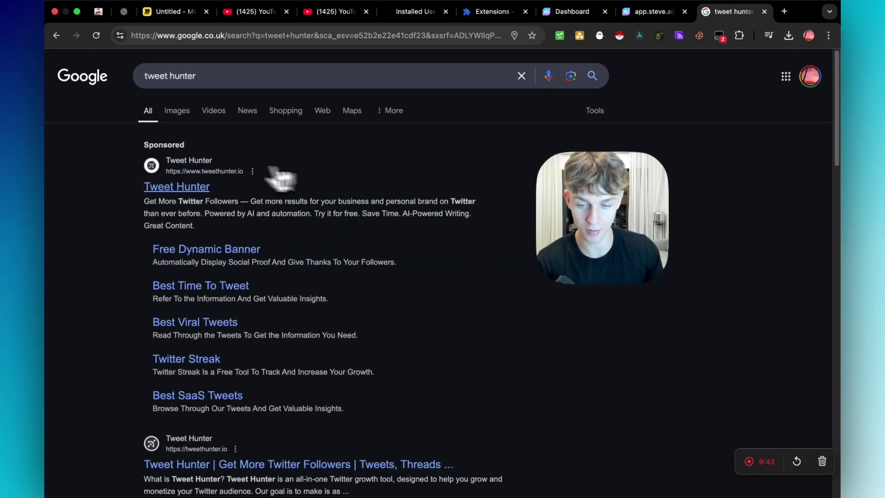
click(181, 188)
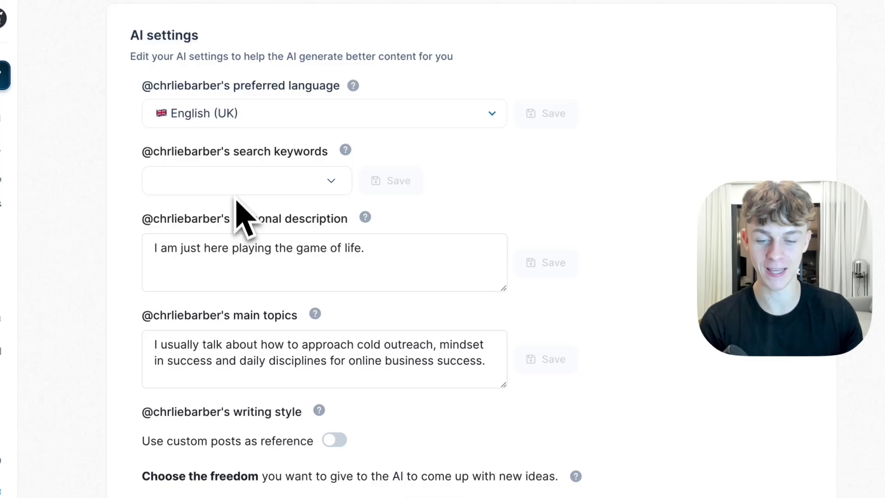
Save keywords Startup, Marketing, Audience building, Digital Marketing, Personal Branding, Entrepreneurship and ai, then view Inspirations
click(227, 181)
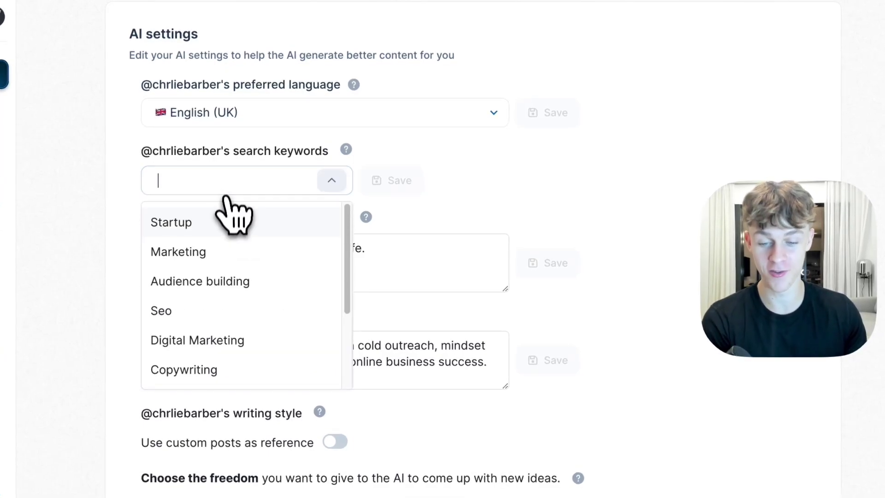
click(211, 225)
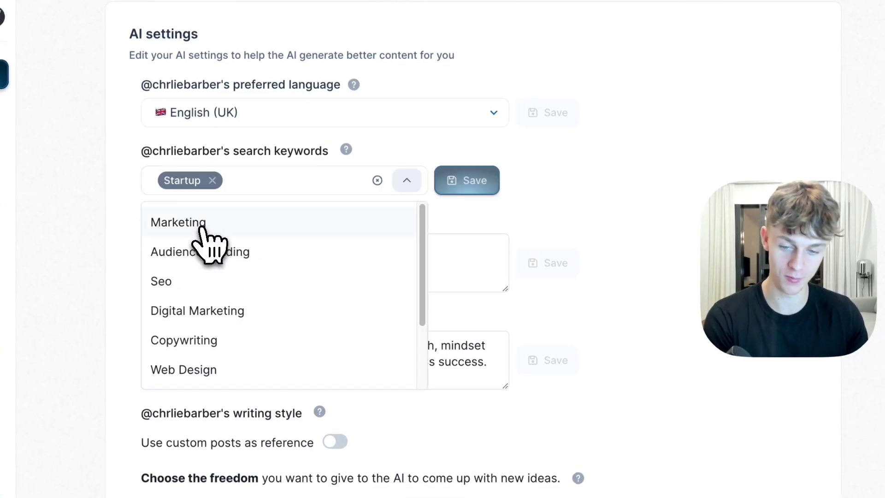
click(228, 225)
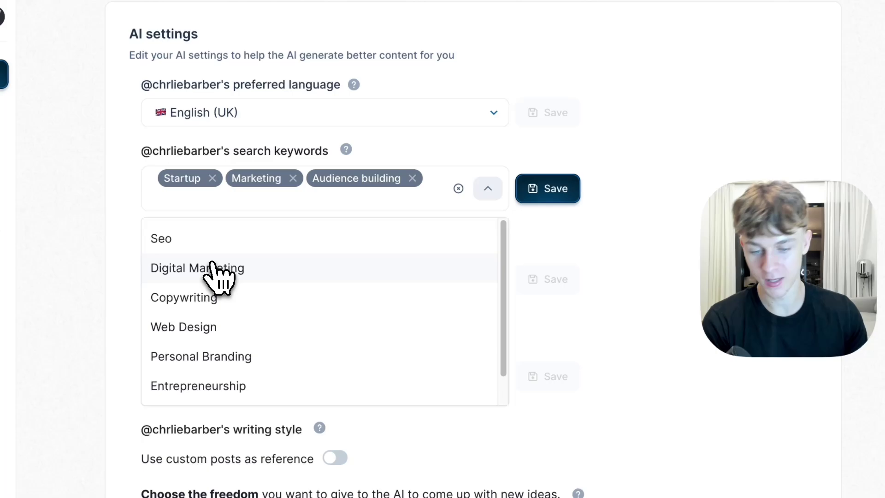
click(220, 270)
click(236, 325)
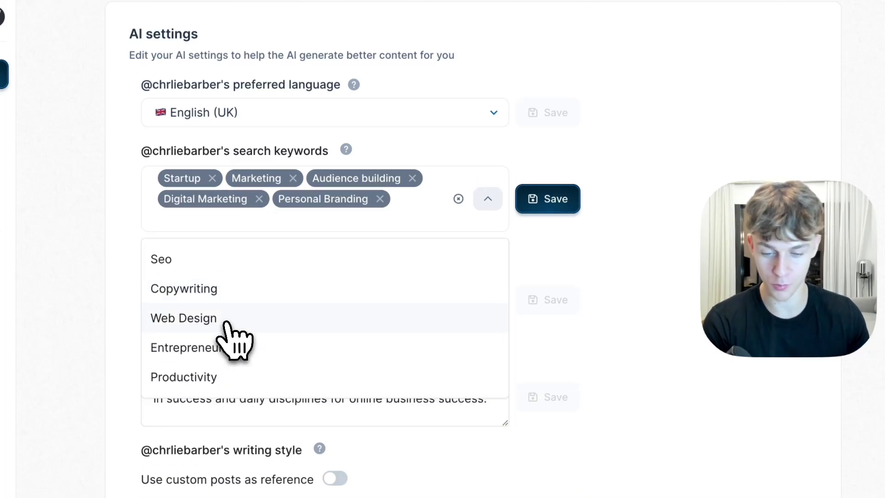
click(235, 331)
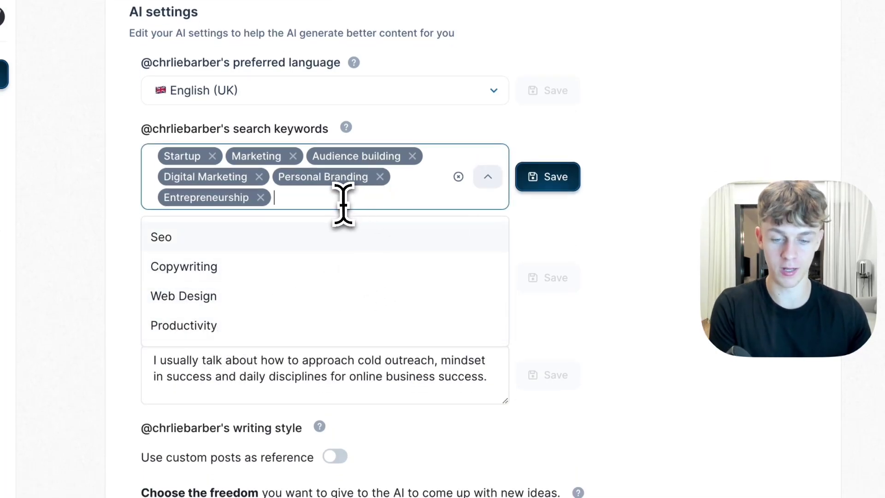
text(ai)
click(325, 236)
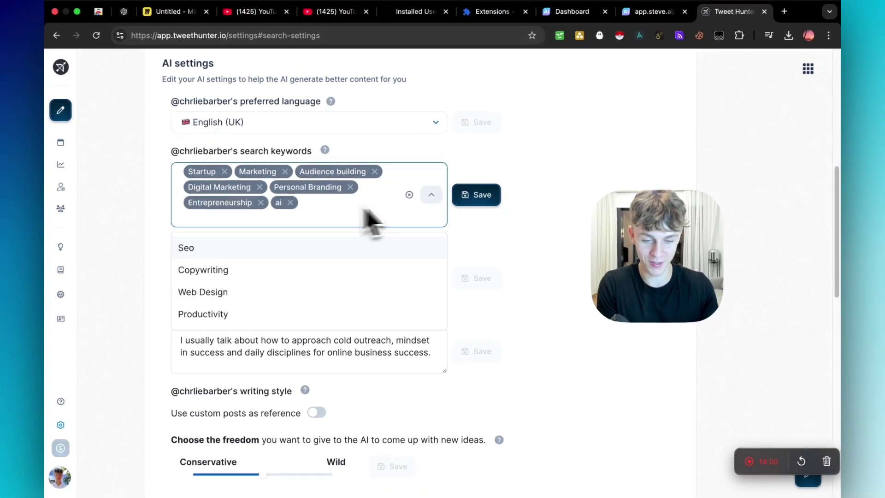
click(478, 196)
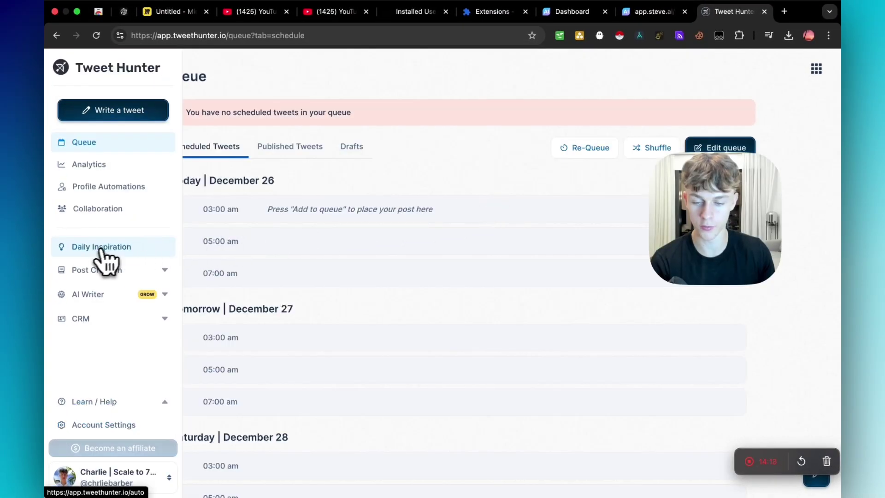
click(108, 262)
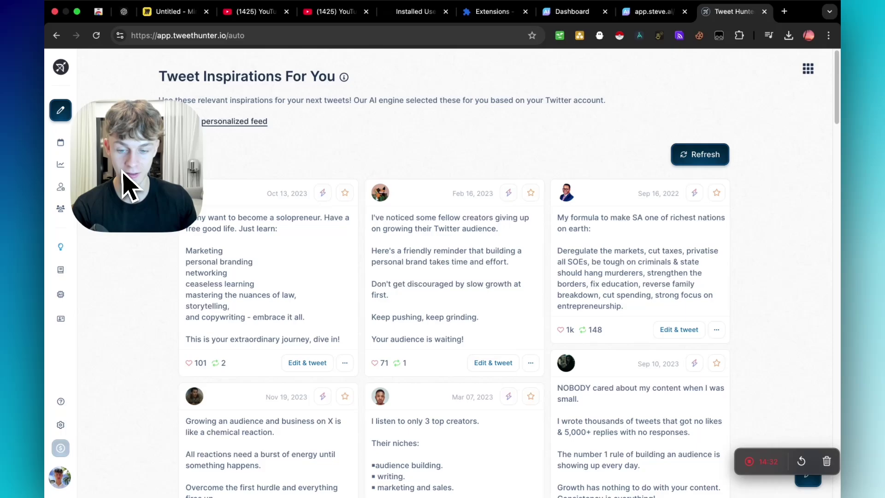
scroll(322, 208, down, 5)
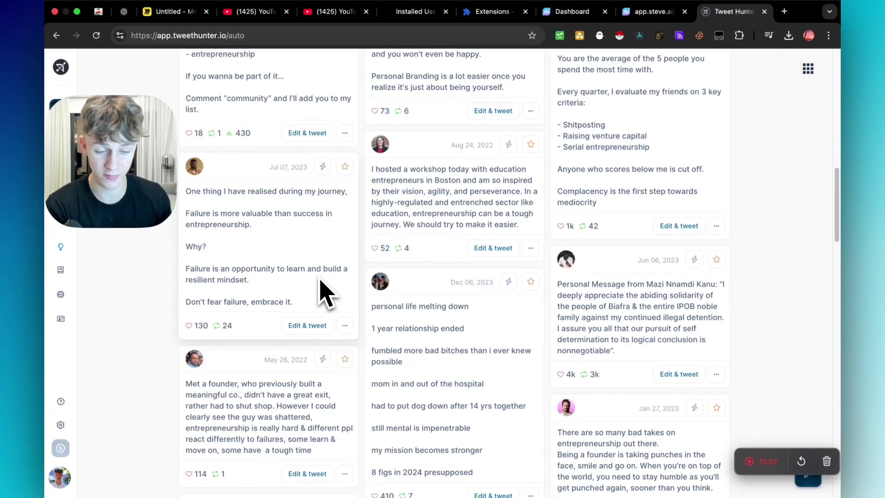
scroll(325, 295, down, 3)
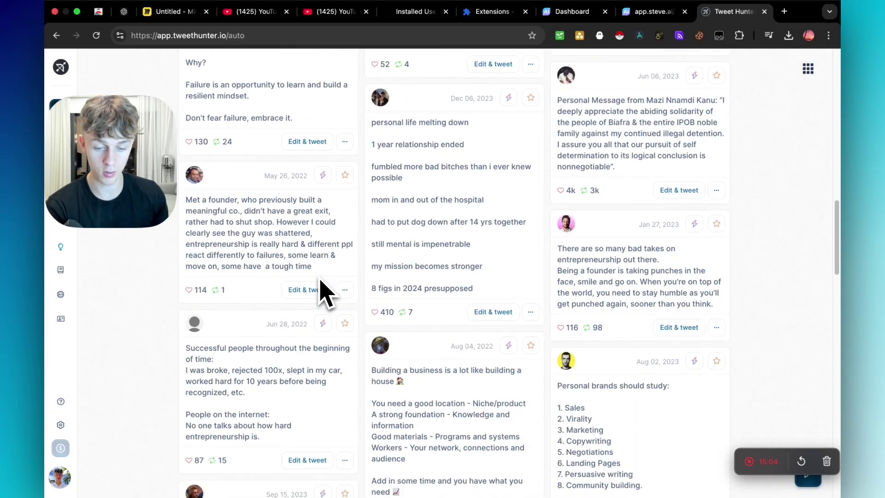
scroll(325, 283, down, 5)
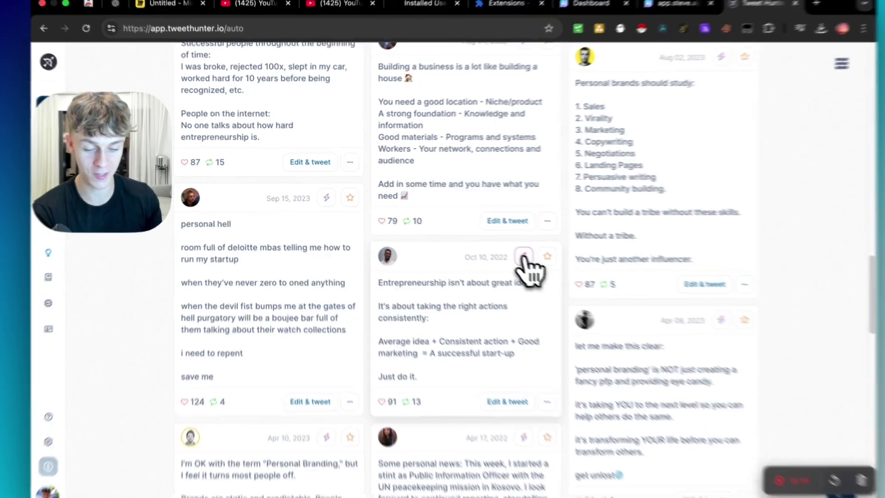
Request a more conservative AI variation of the tweet about great ideas
click(509, 252)
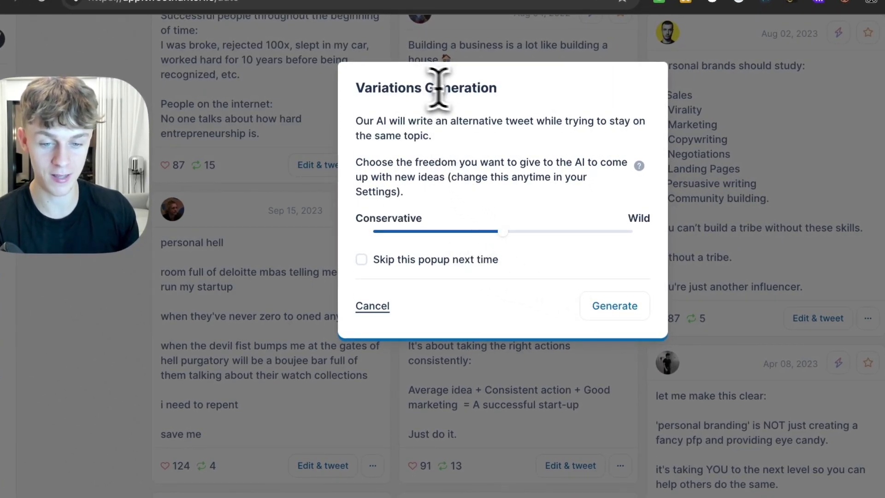
drag(436, 87, 481, 87)
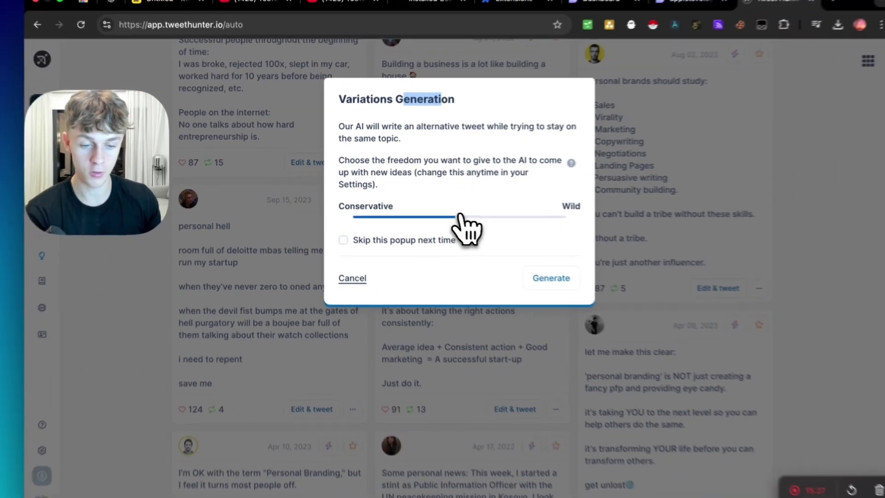
drag(504, 231, 433, 231)
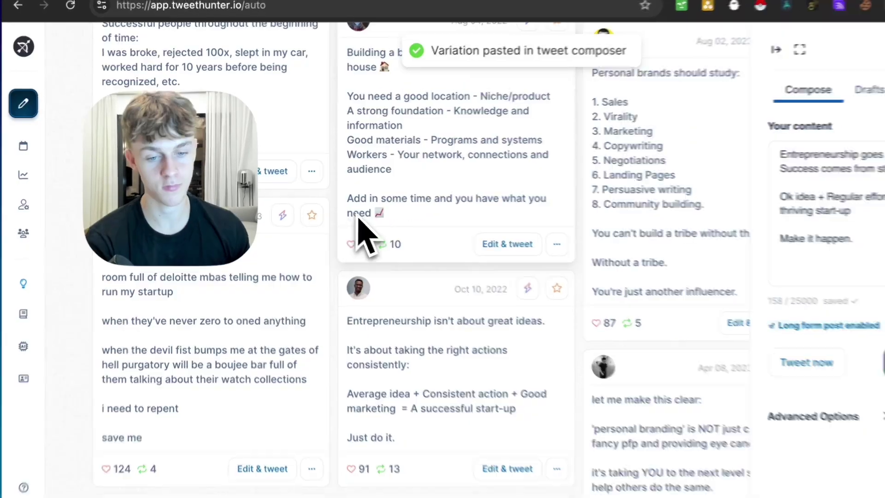
scroll(509, 221, up, 4)
scroll(509, 220, down, 5)
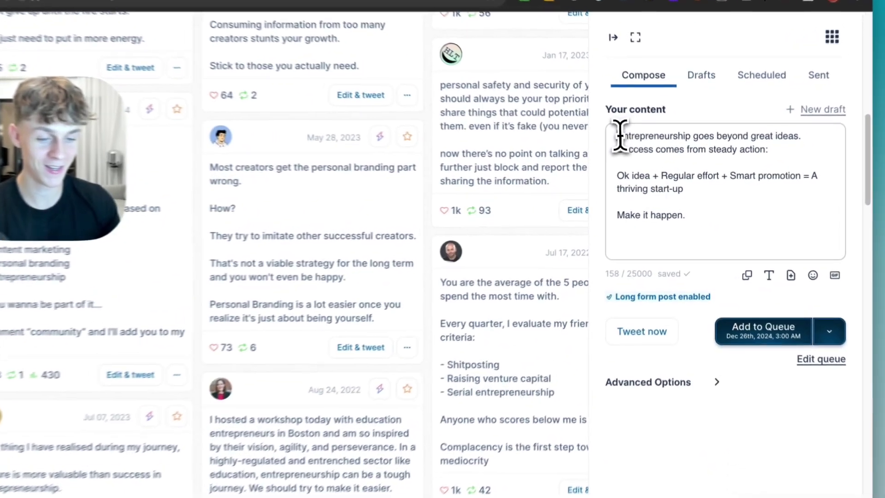
Highlight the drafted tweet's opening lines, the steady-action sentence and the 'Regular effort' phrase
triple_click(728, 159)
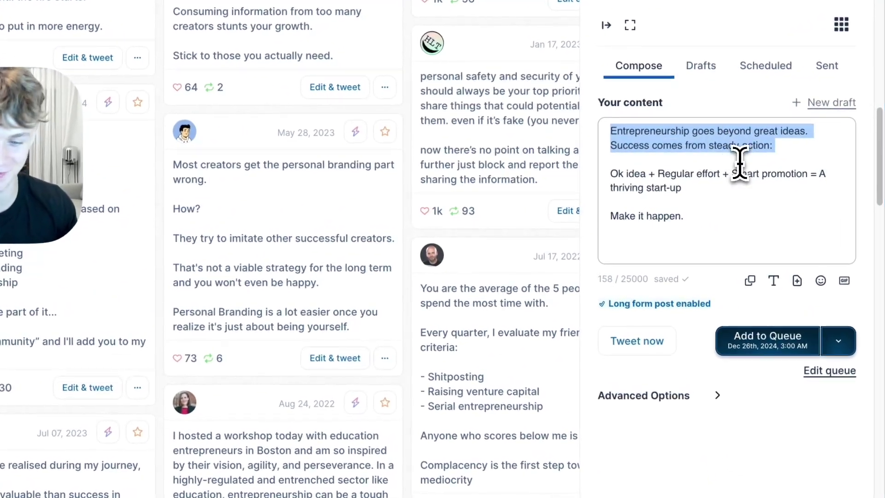
drag(736, 145, 740, 174)
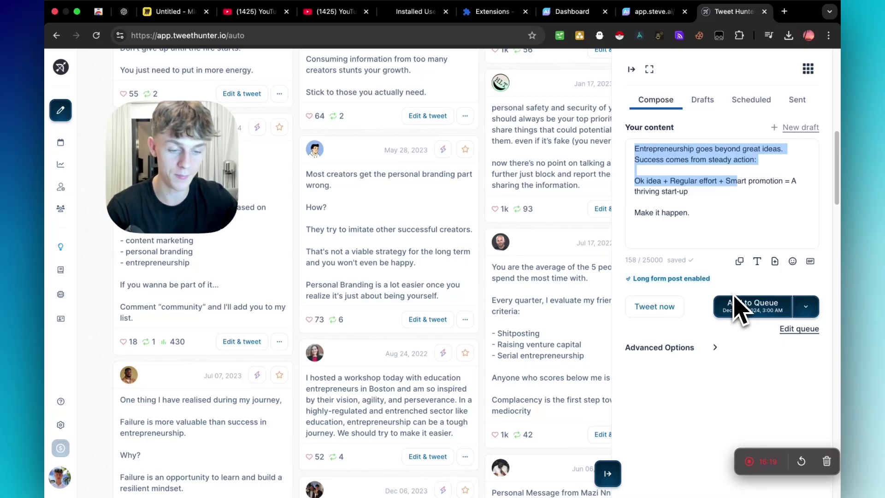
click(715, 203)
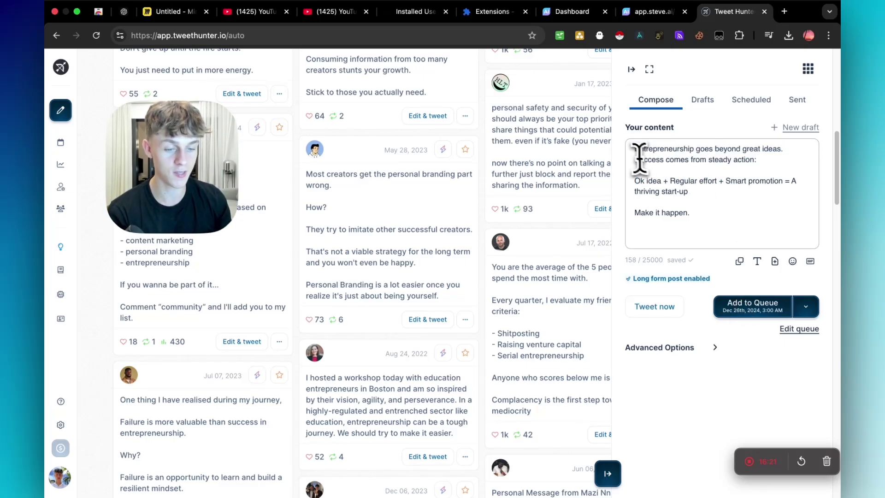
drag(640, 149, 772, 148)
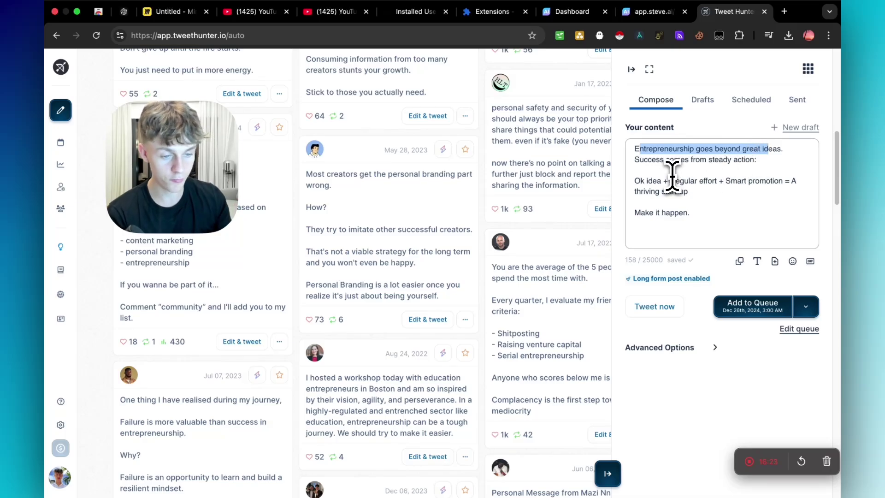
drag(635, 148, 701, 157)
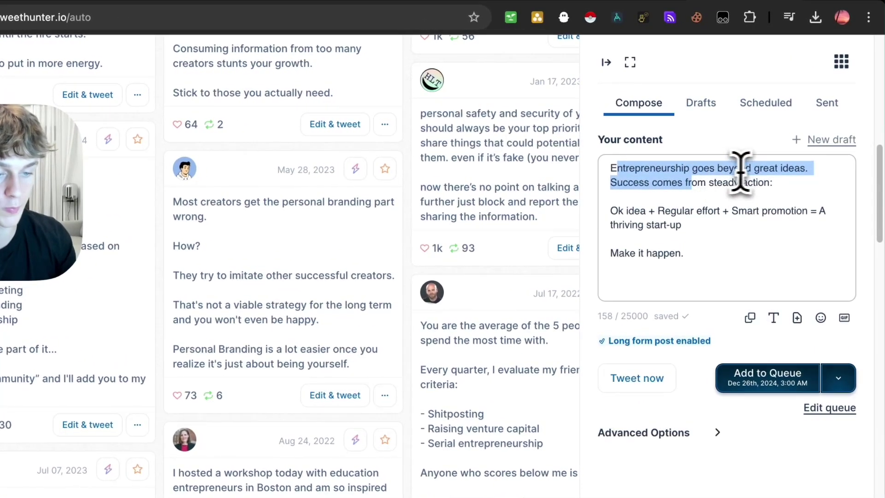
drag(623, 183, 761, 183)
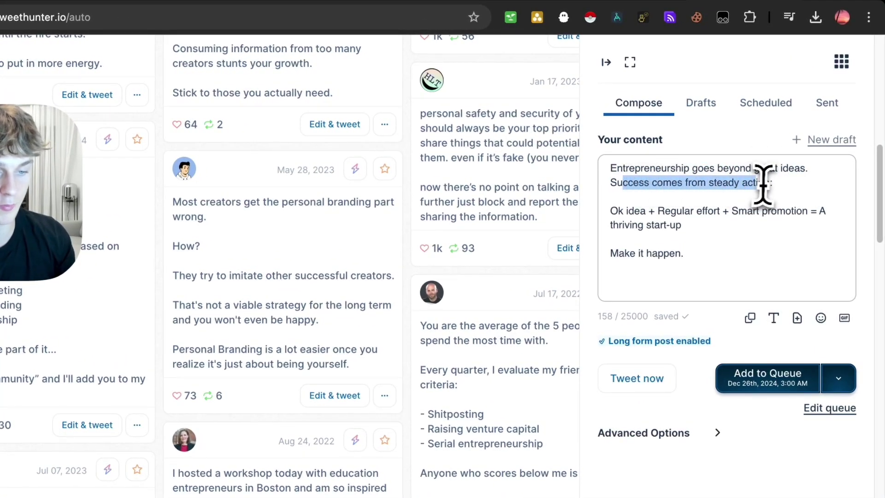
click(629, 211)
drag(665, 211, 797, 214)
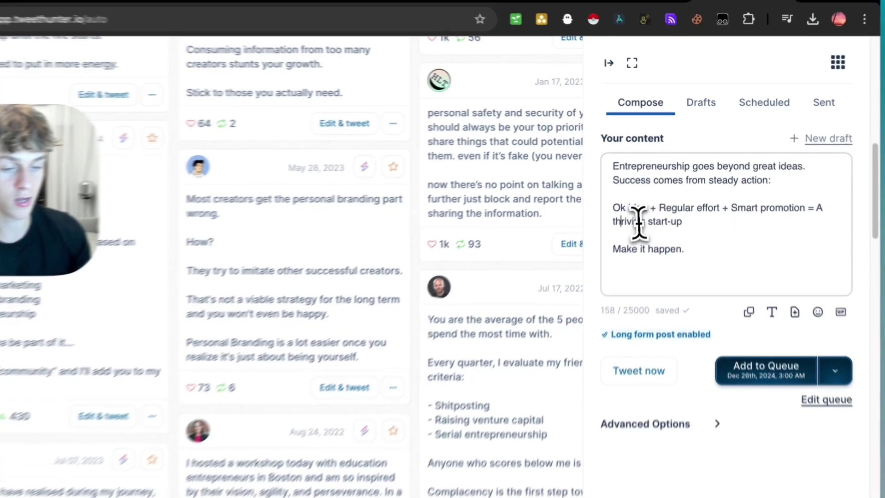
drag(631, 195, 686, 218)
click(696, 218)
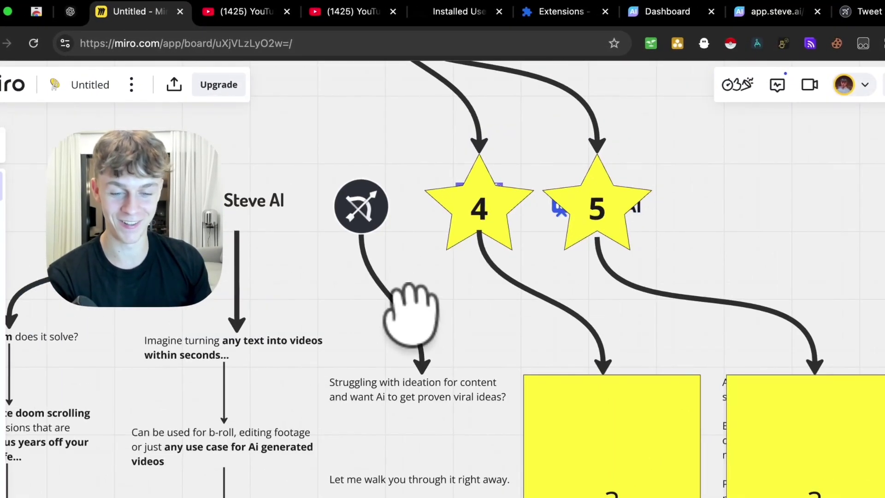
Delete star 4 to reveal the fourth tool's purple C logo
click(483, 255)
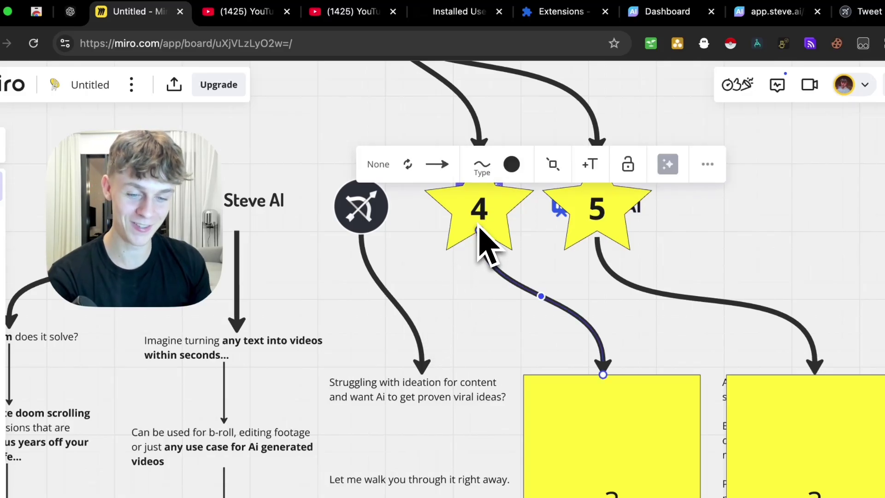
click(483, 225)
key(Delete)
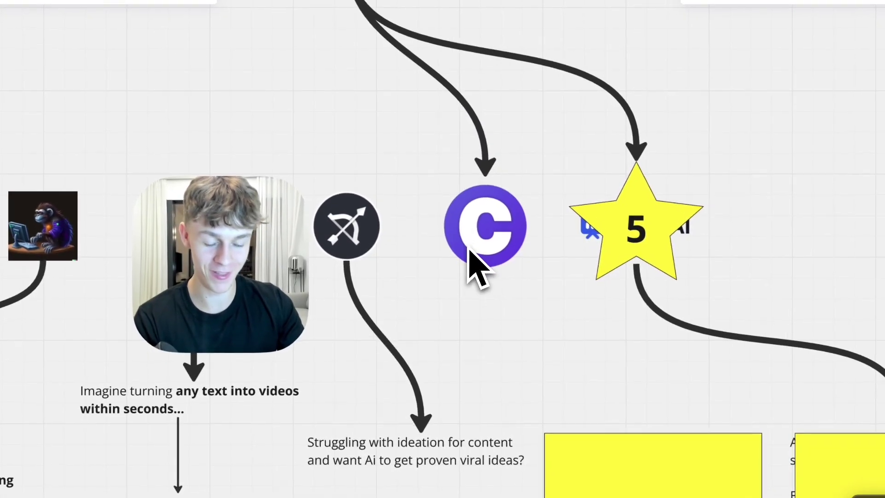
Delete the yellow question-mark note to reveal the weak AI copywriting description
drag(534, 380, 421, 207)
click(512, 343)
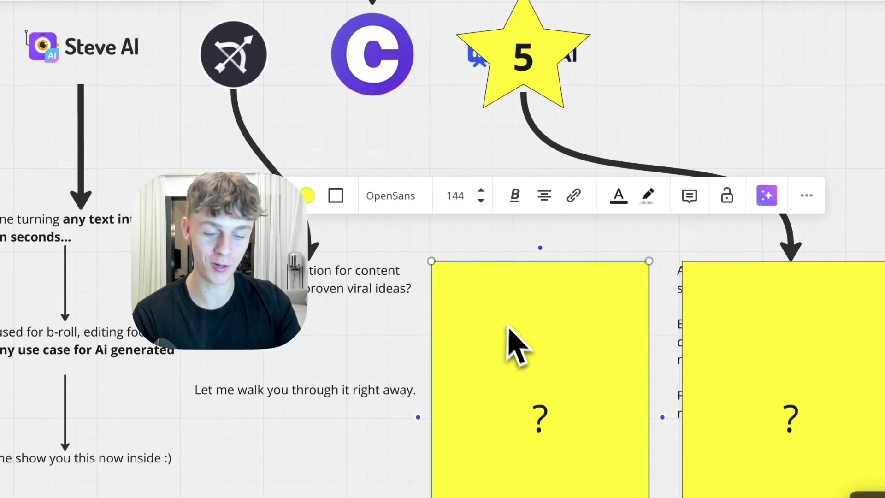
key(Delete)
scroll(534, 365, up, 3)
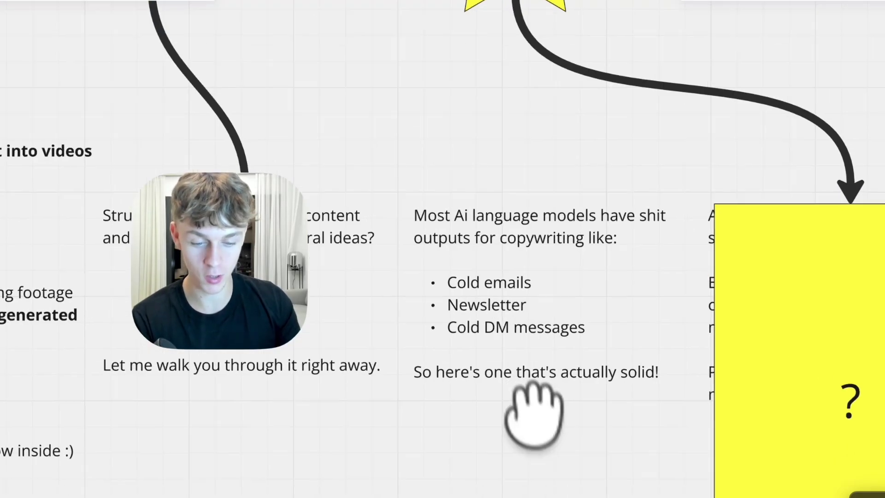
drag(534, 415, 508, 365)
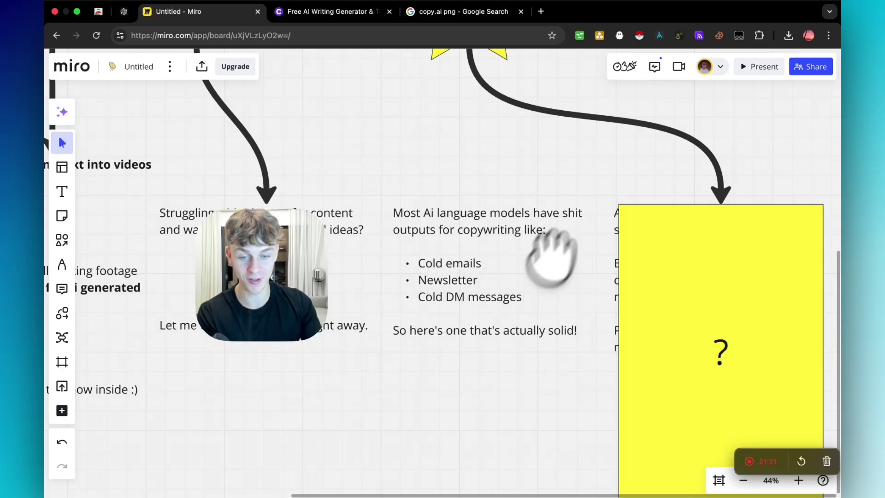
Browse Copy.ai's free tools page, briefly opening the Instagram Caption Generator
click(332, 11)
click(521, 11)
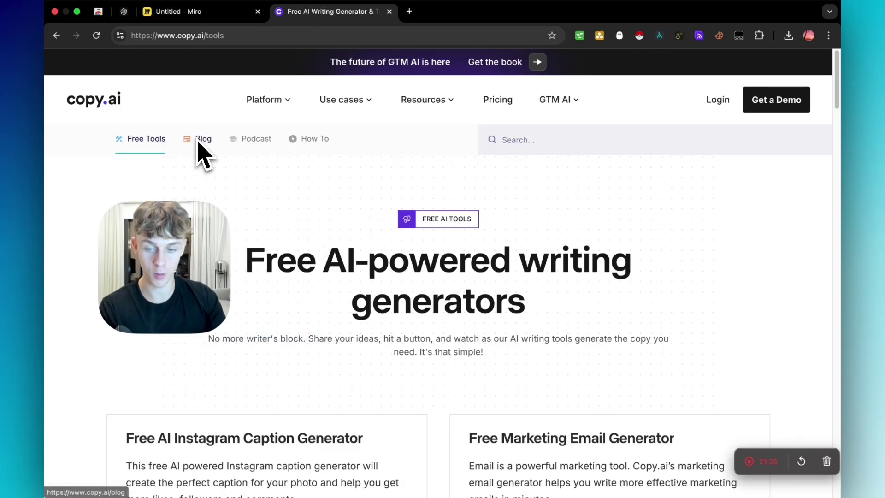
scroll(291, 180, down, 1)
scroll(311, 198, down, 1)
scroll(204, 235, down, 2)
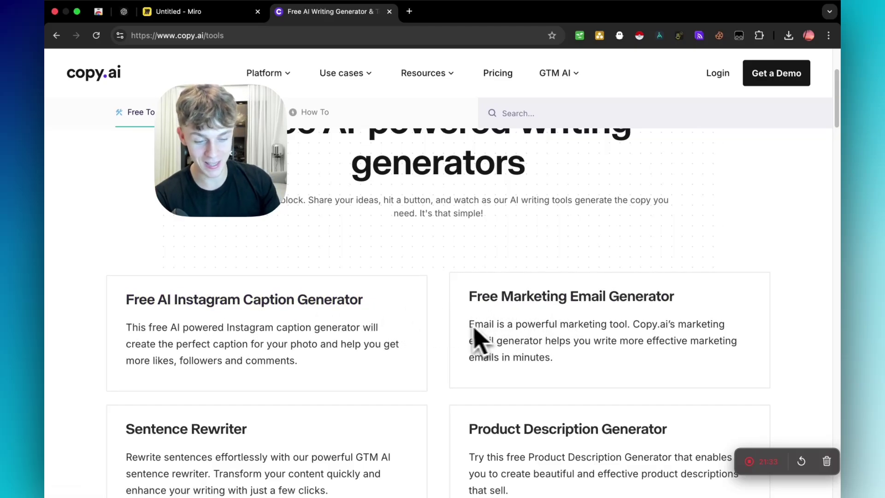
scroll(427, 346, down, 3)
scroll(428, 343, down, 3)
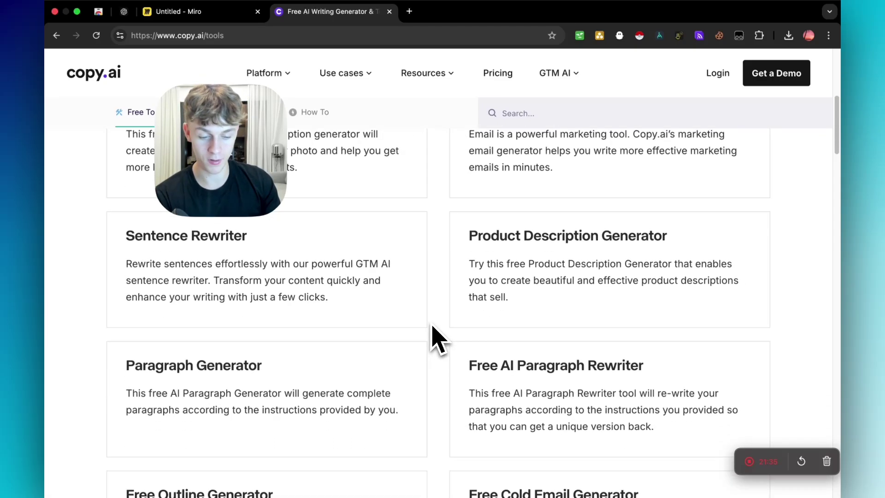
scroll(435, 339, down, 2)
scroll(431, 336, down, 4)
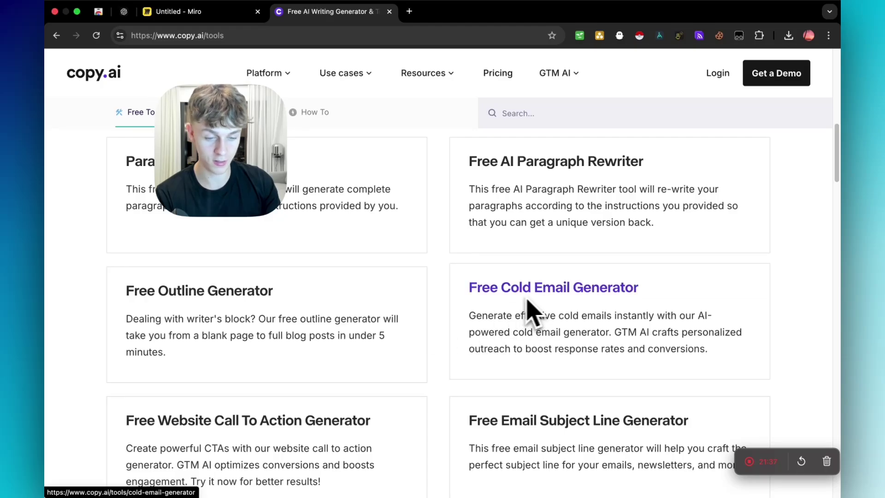
scroll(374, 339, down, 2)
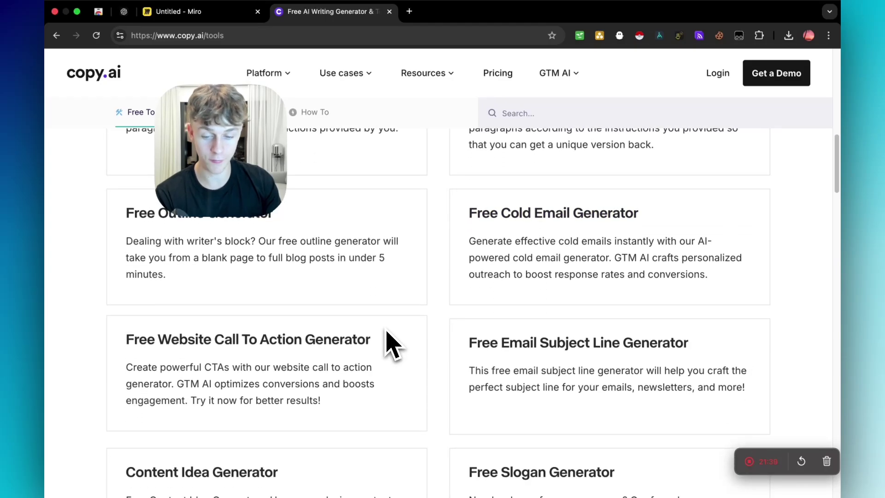
scroll(405, 346, down, 1)
scroll(316, 340, down, 3)
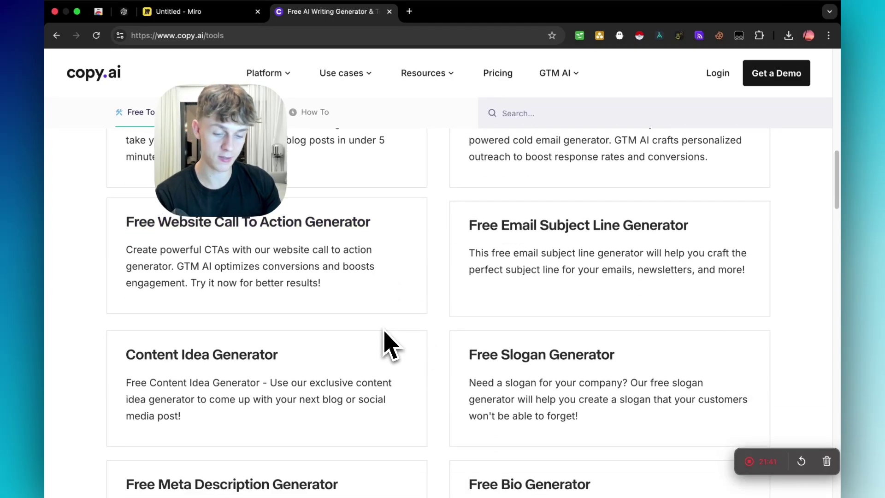
scroll(391, 344, up, 3)
scroll(391, 344, up, 3)
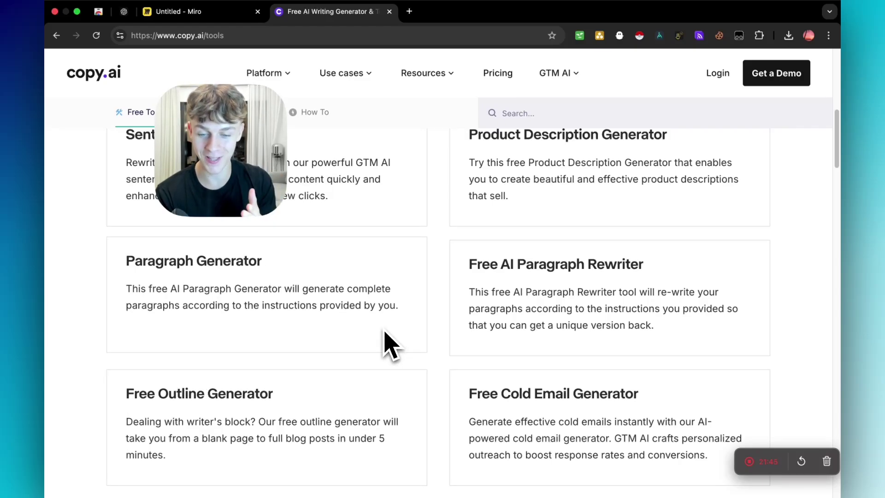
scroll(386, 343, up, 4)
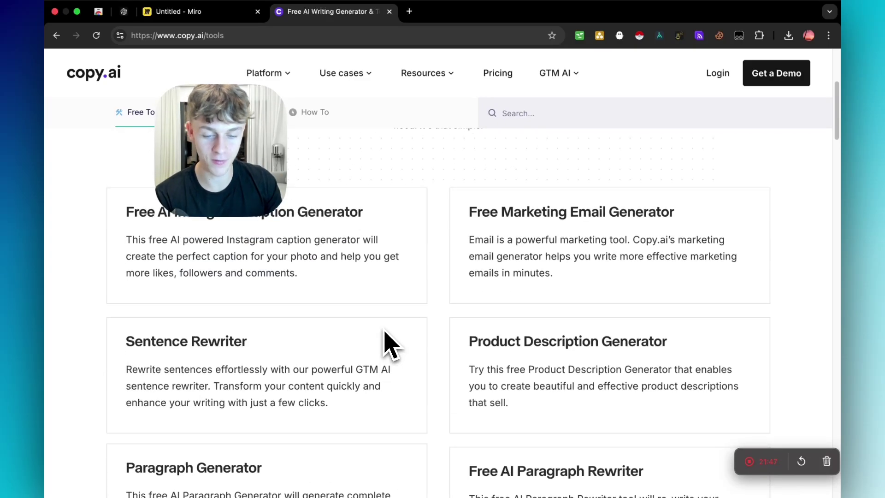
scroll(376, 346, up, 2)
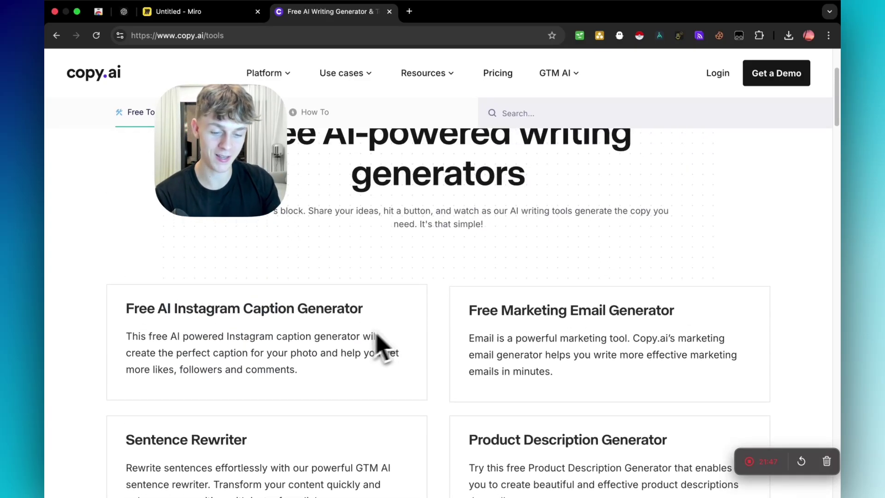
click(305, 357)
key(super+Left)
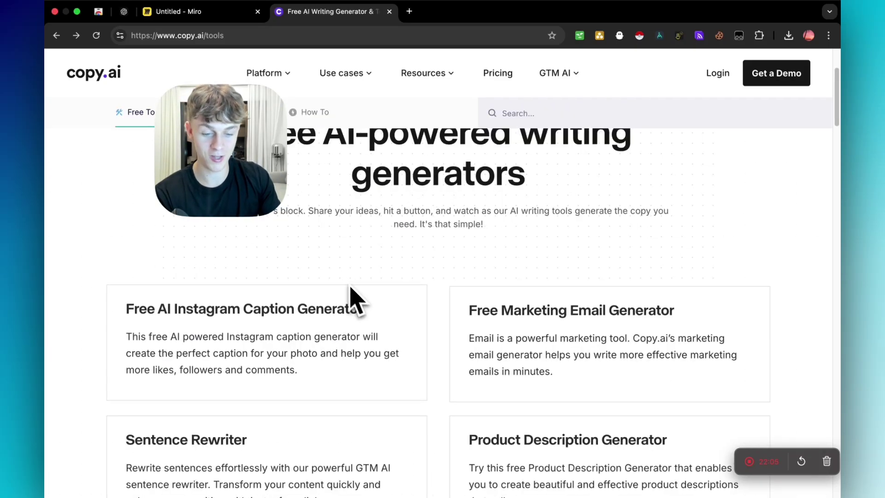
scroll(340, 311, down, 1)
scroll(343, 309, down, 3)
scroll(342, 309, down, 3)
scroll(341, 310, down, 1)
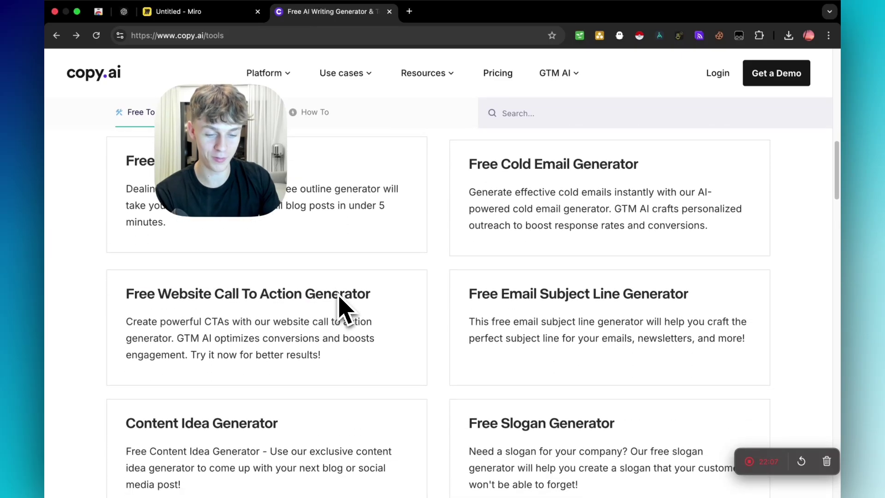
Open the Free Cold Email Generator and highlight its offering description label
click(535, 177)
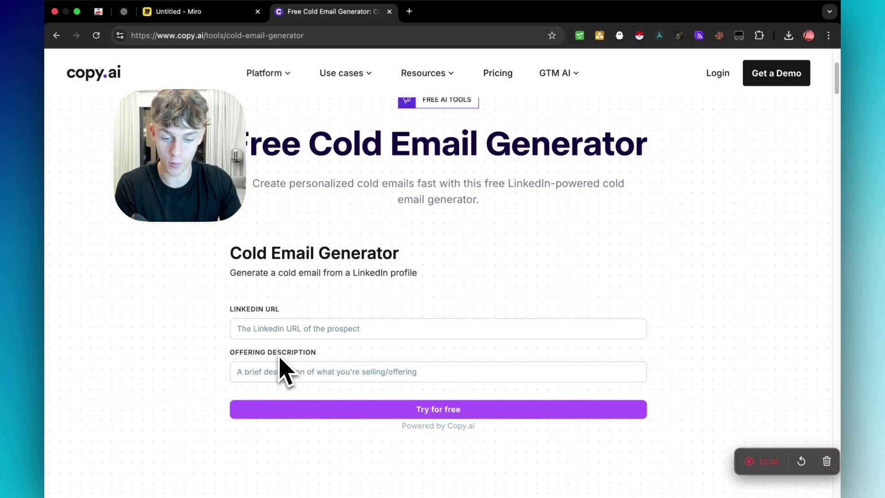
drag(236, 352, 305, 354)
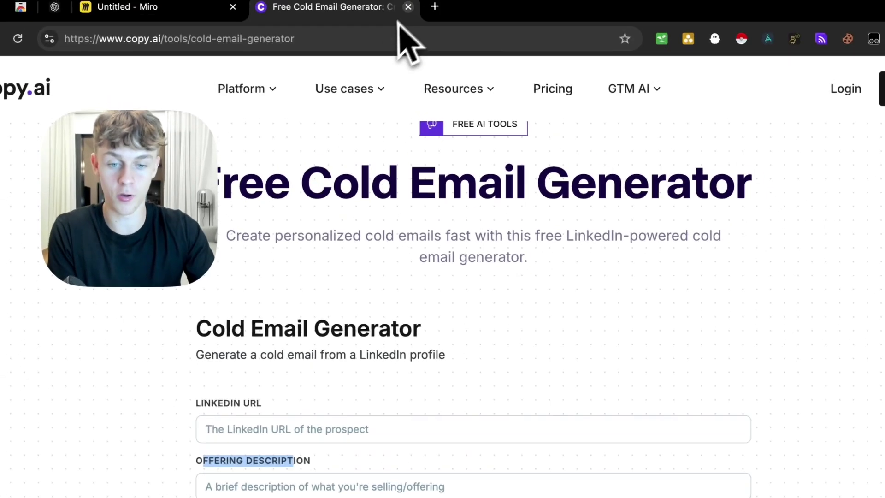
click(431, 15)
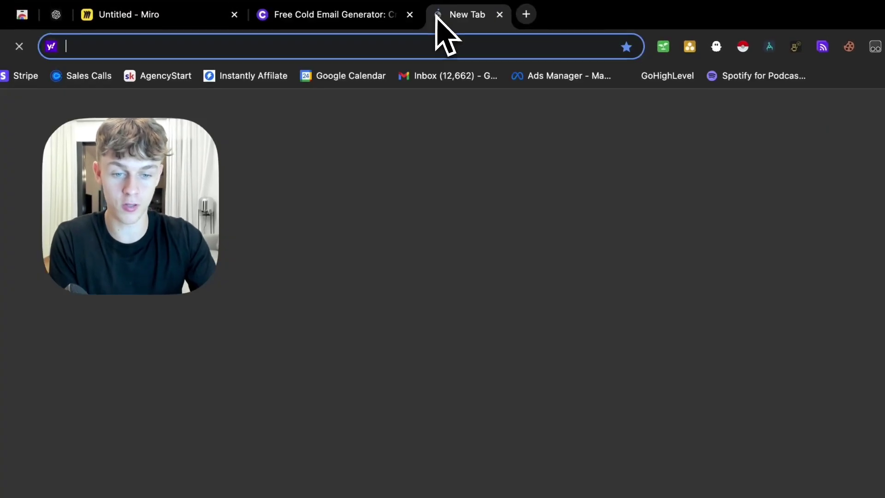
text(lin)
key(Return)
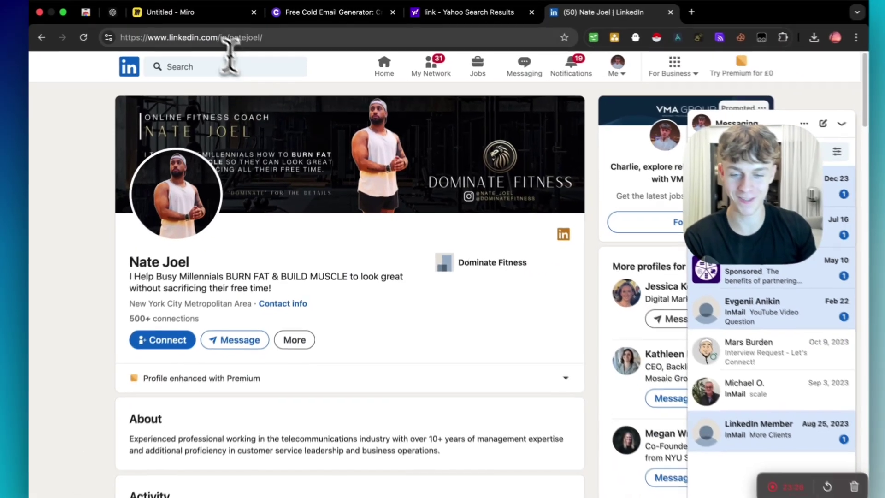
click(239, 36)
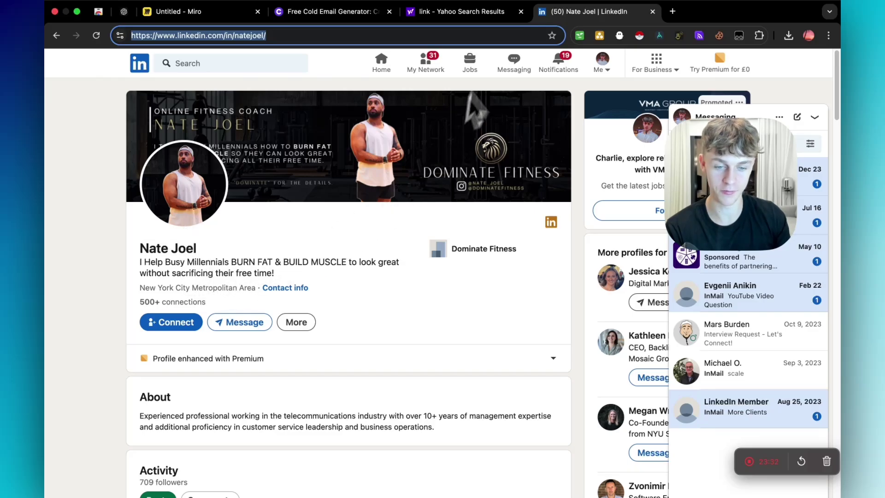
click(332, 11)
Paste the LinkedIn URL, enter 'Automation consulting' as the offering, and generate the email
click(275, 329)
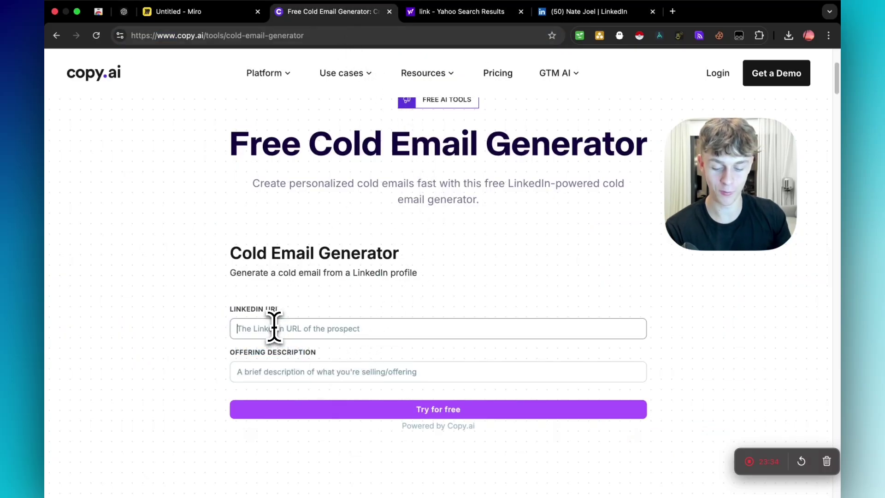
key(ctrl+v)
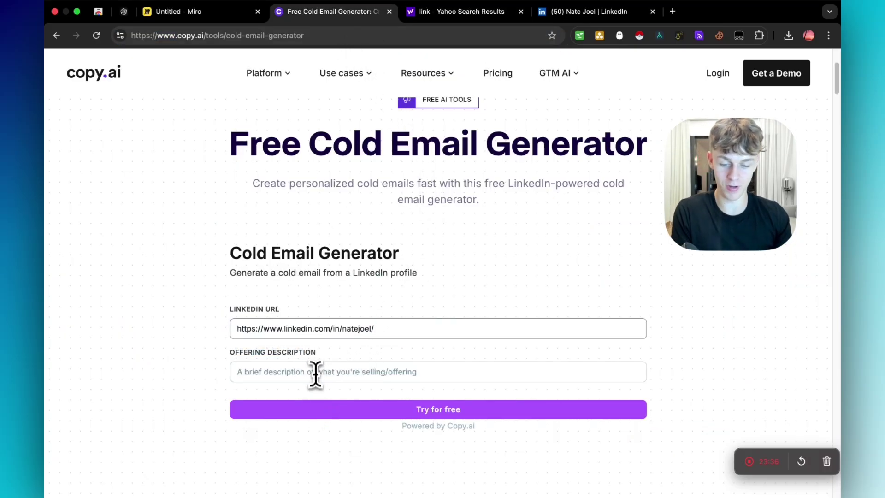
click(316, 371)
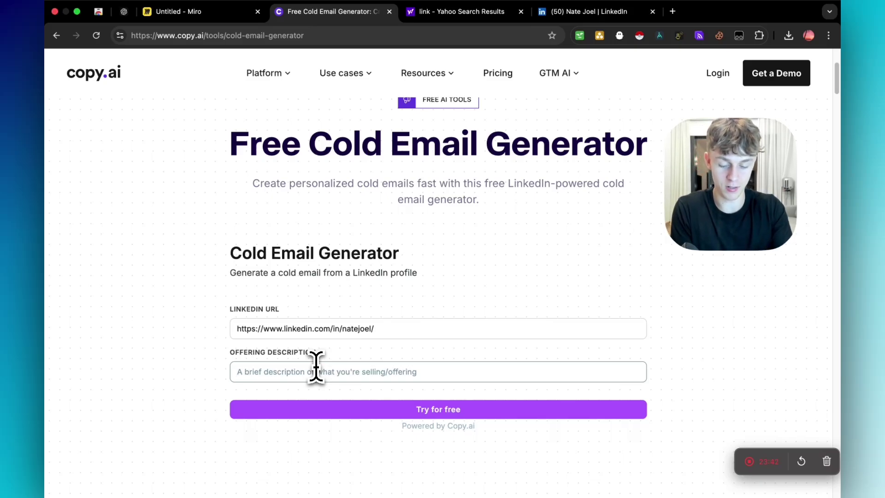
text(Automation consulting)
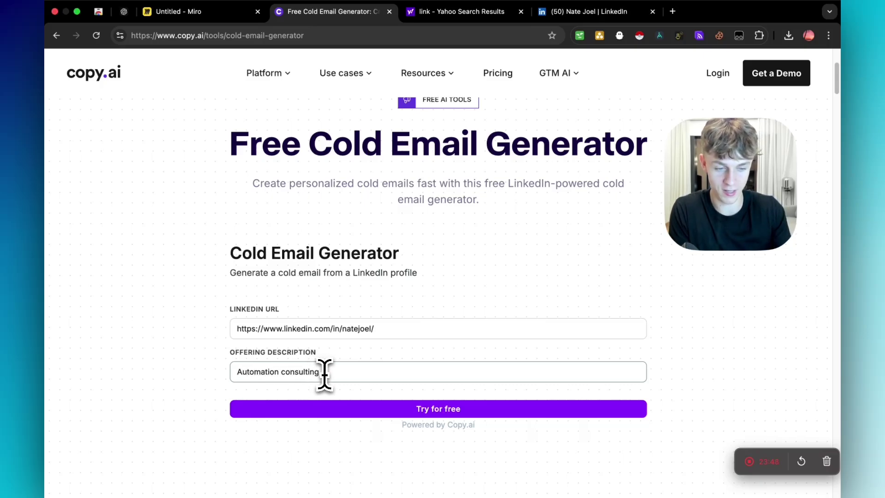
click(370, 410)
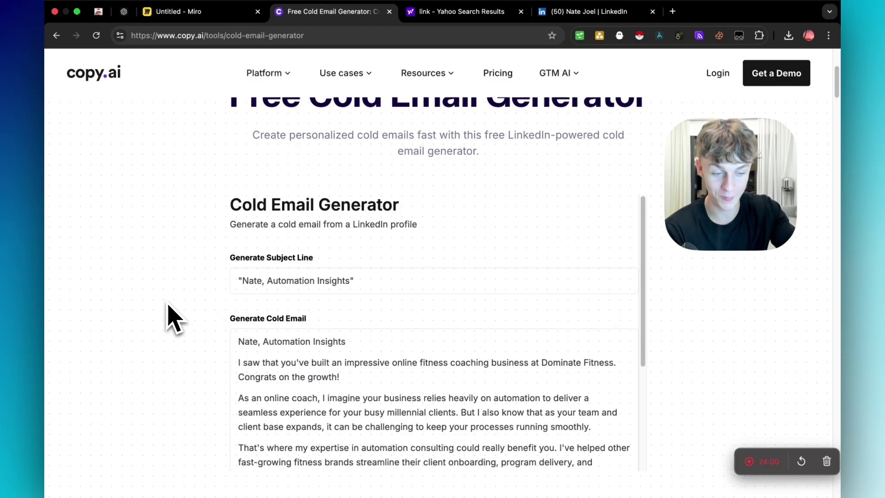
scroll(173, 318, down, 3)
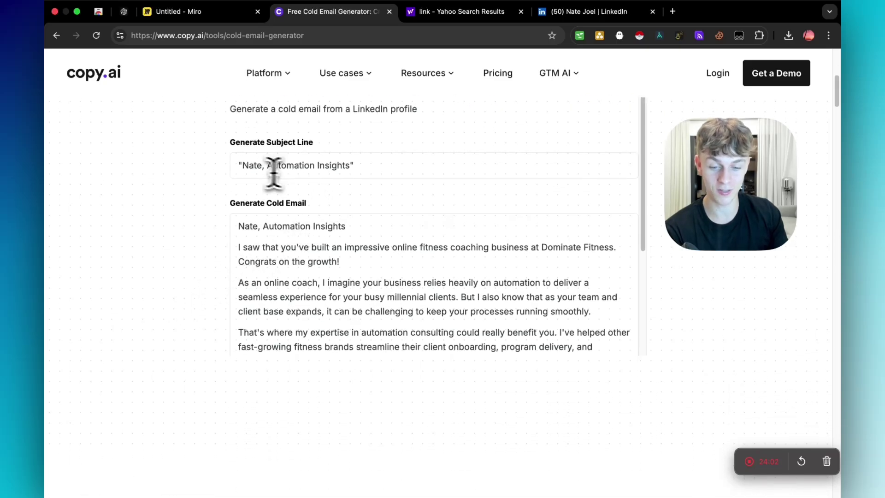
drag(242, 165, 315, 165)
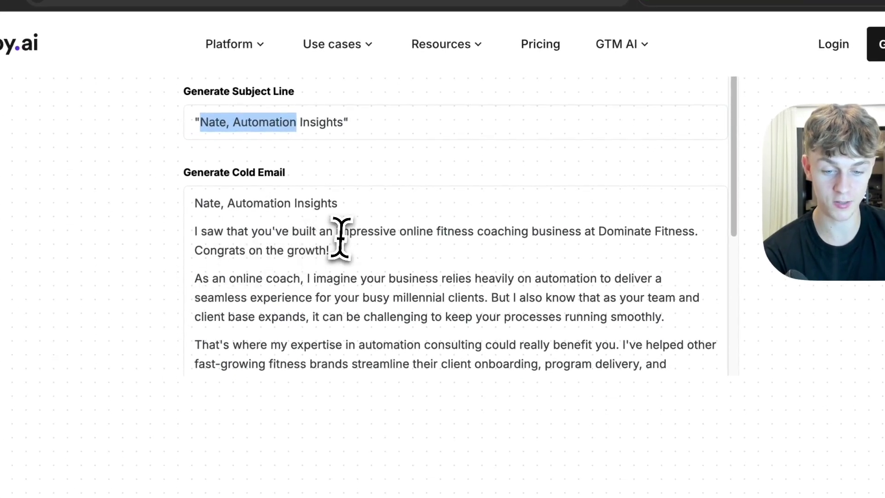
Highlight the coaching-business compliment and 'Dominate Fitness' in the generated email
drag(251, 229, 550, 223)
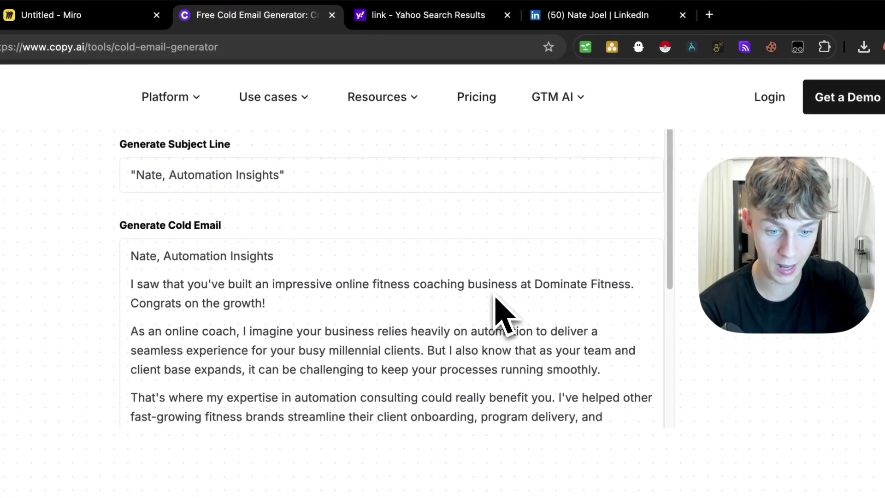
drag(535, 284, 633, 284)
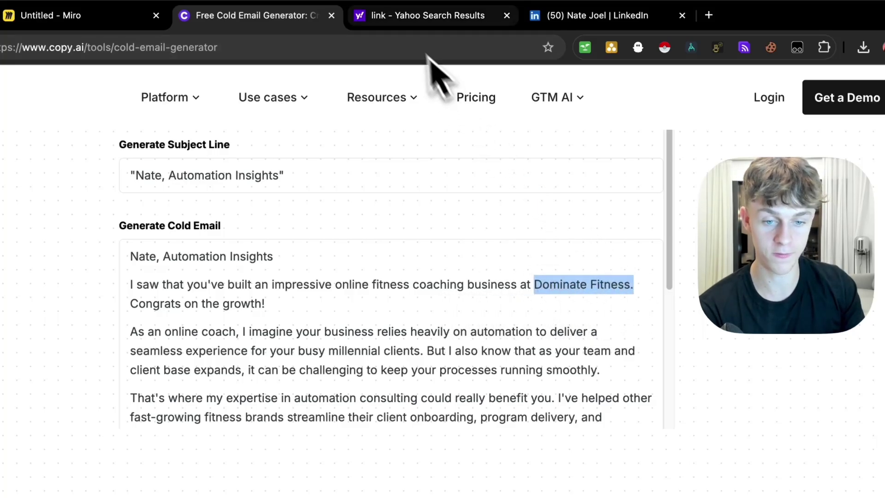
click(547, 13)
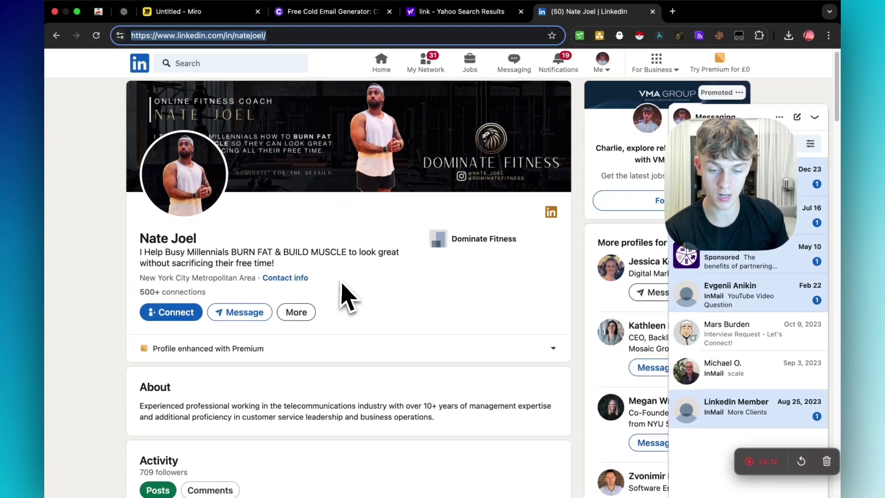
scroll(342, 296, down, 2)
scroll(343, 296, down, 2)
scroll(346, 297, down, 1)
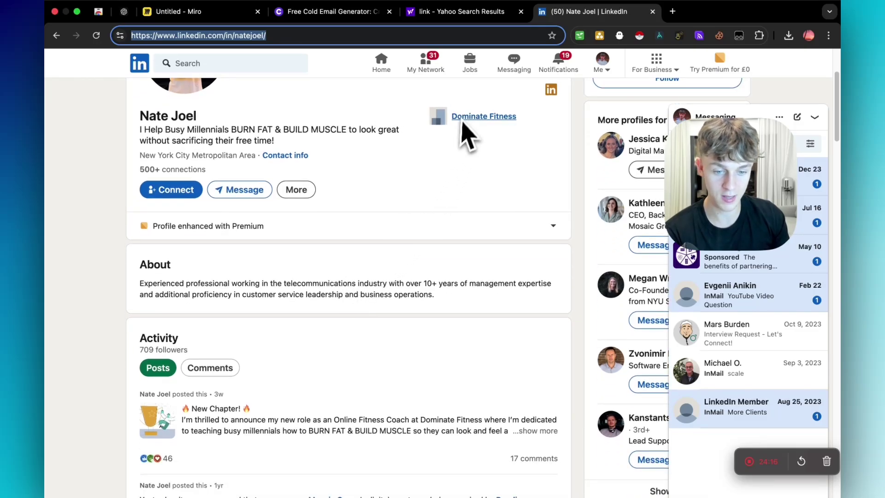
Switch back to the copy.ai tab showing the generated cold email
click(334, 15)
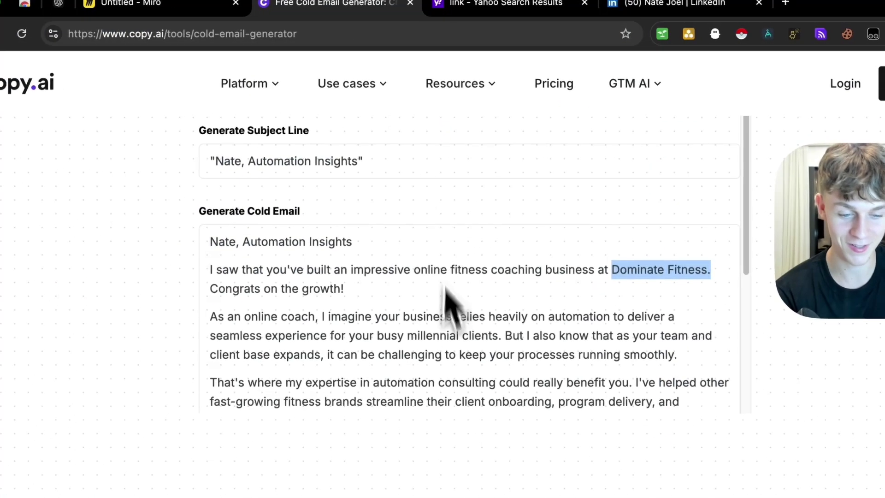
drag(275, 303, 476, 322)
scroll(407, 303, down, 2)
scroll(407, 302, down, 3)
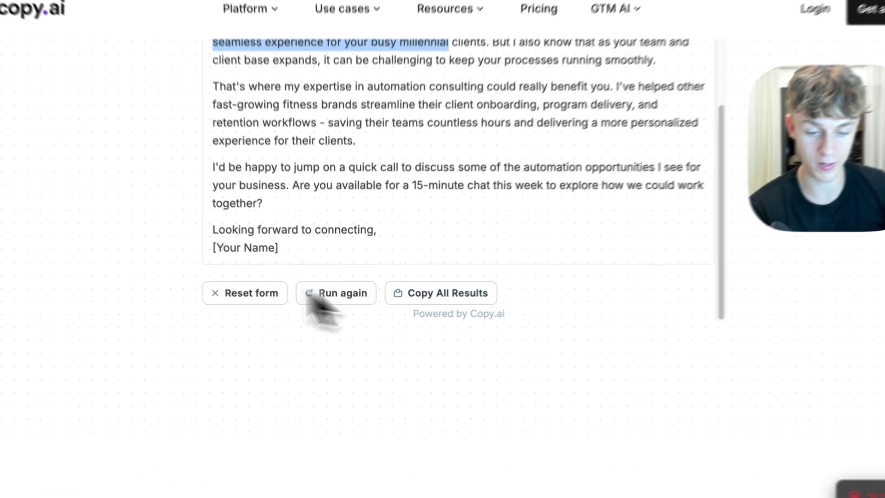
scroll(178, 316, up, 1)
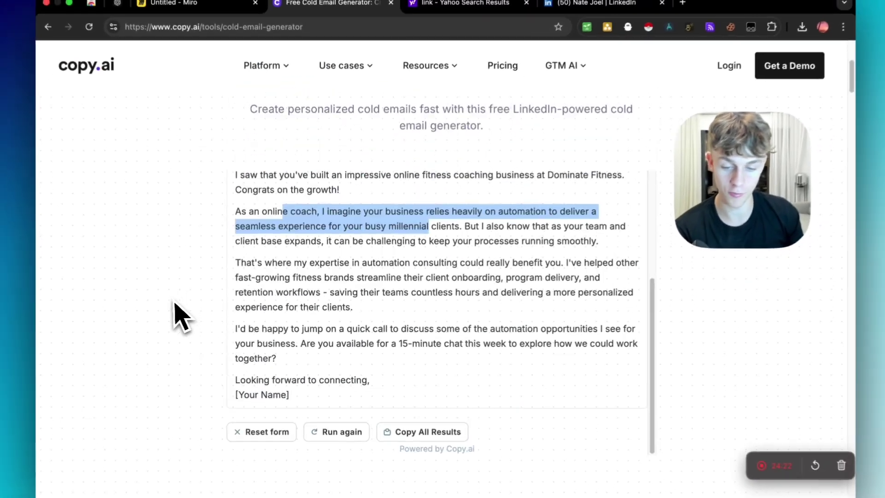
scroll(178, 316, up, 2)
scroll(221, 304, down, 3)
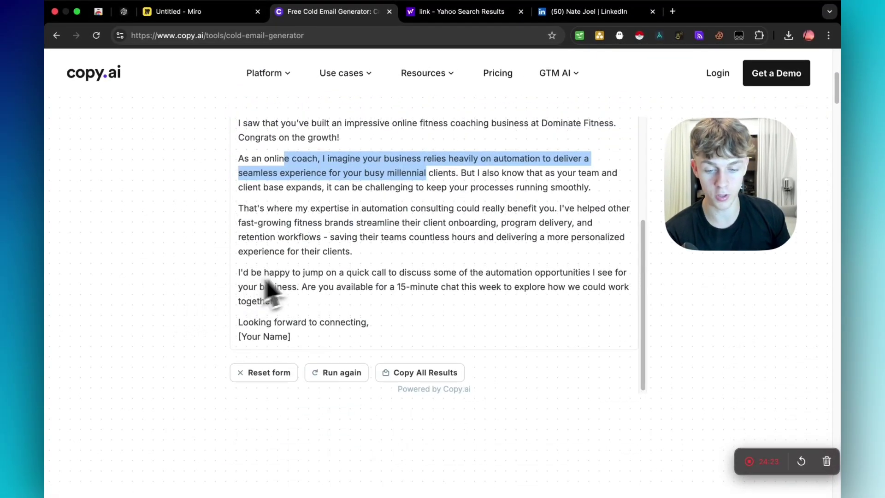
scroll(277, 287, up, 5)
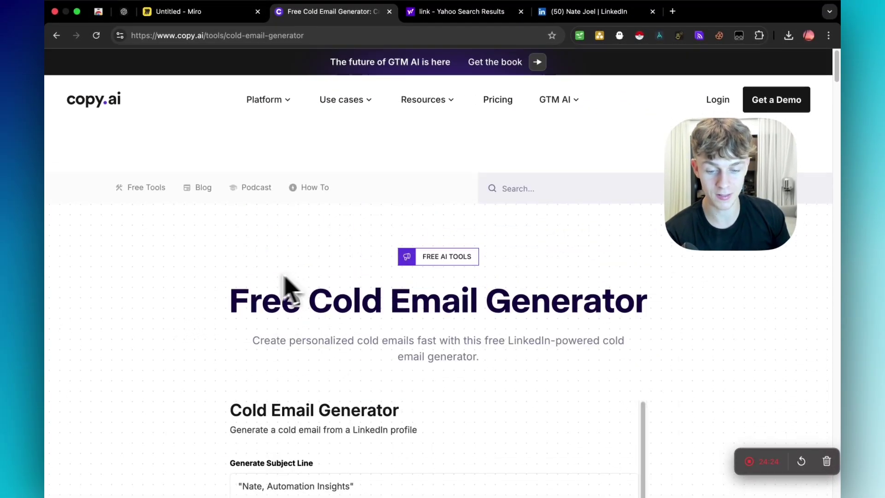
scroll(185, 314, down, 3)
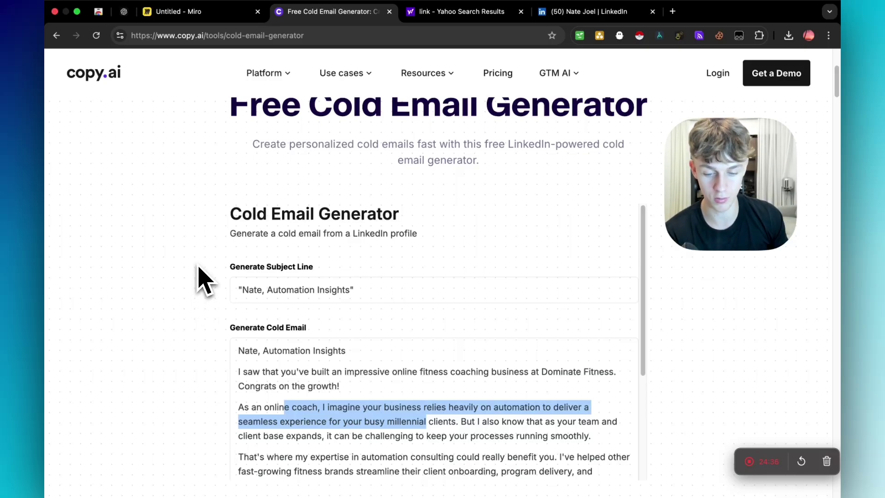
Go back from the Cold Email Generator to the copy.ai/tools list
key(super+bracketleft)
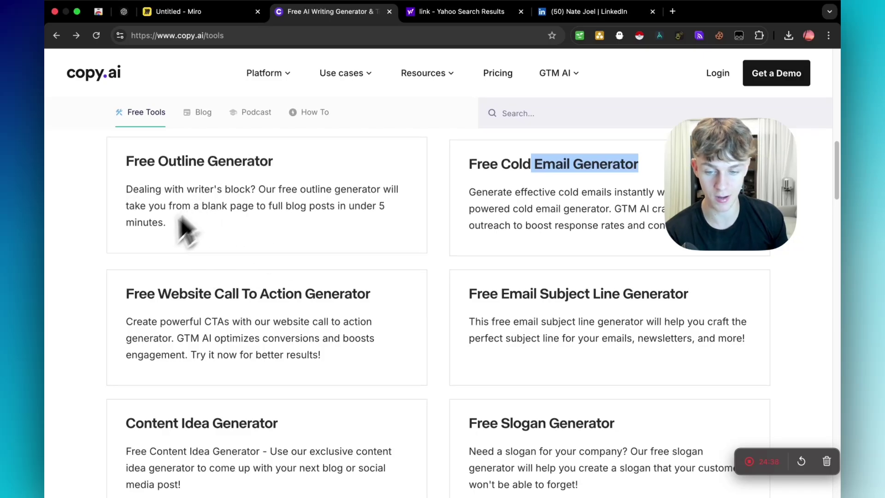
scroll(192, 332, up, 1)
scroll(192, 332, up, 1)
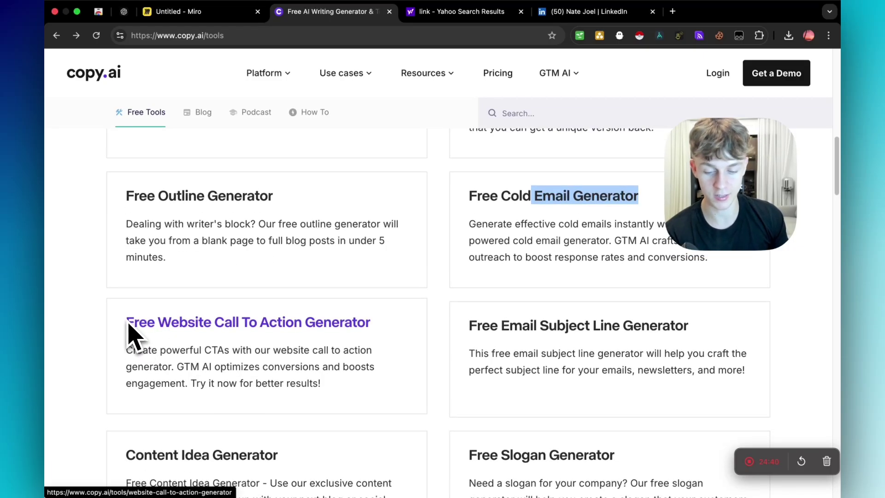
scroll(138, 342, down, 3)
scroll(111, 347, up, 1)
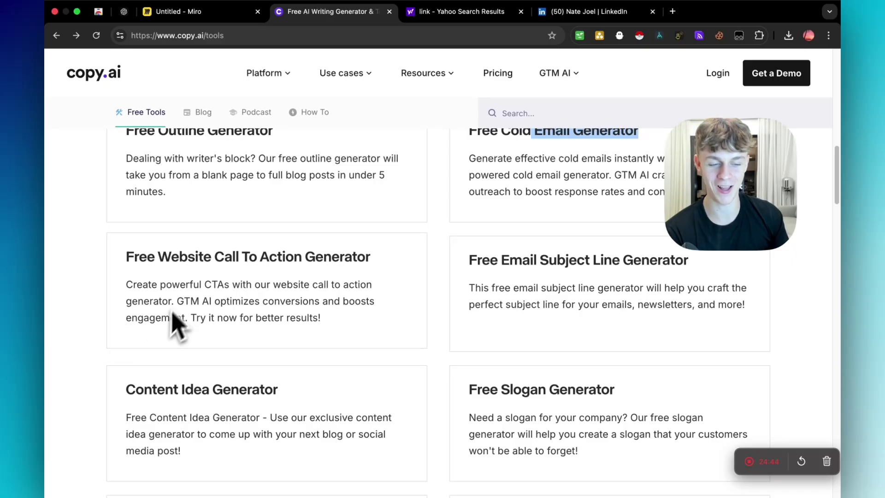
On the Miro board, delete the yellow star and question-mark note covering SlidesAI
click(195, 15)
scroll(322, 173, down, 3)
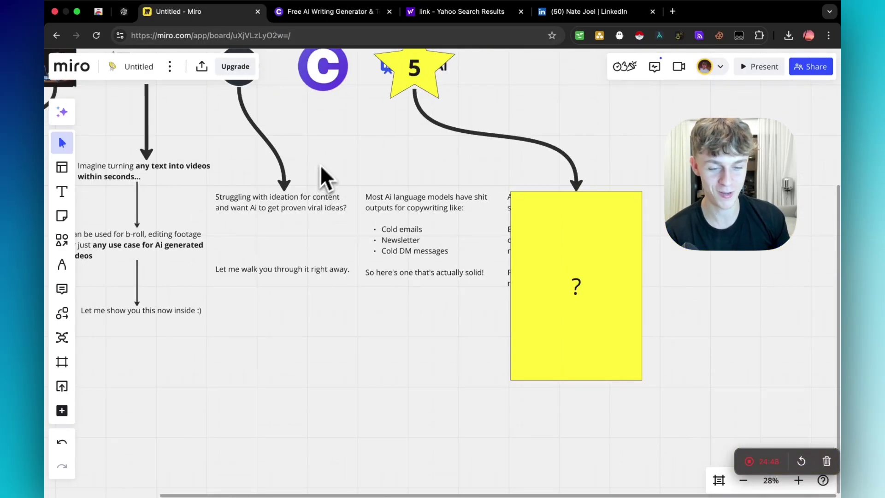
drag(321, 165, 287, 221)
drag(347, 216, 296, 247)
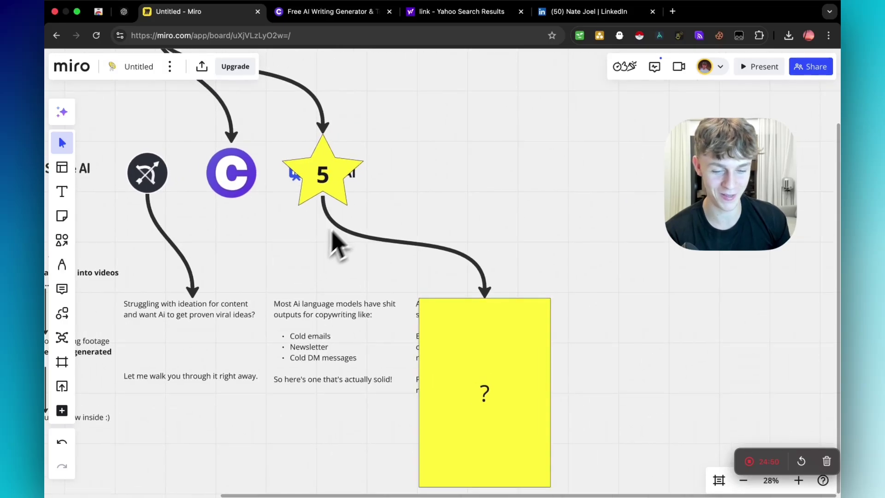
click(331, 193)
key(Delete)
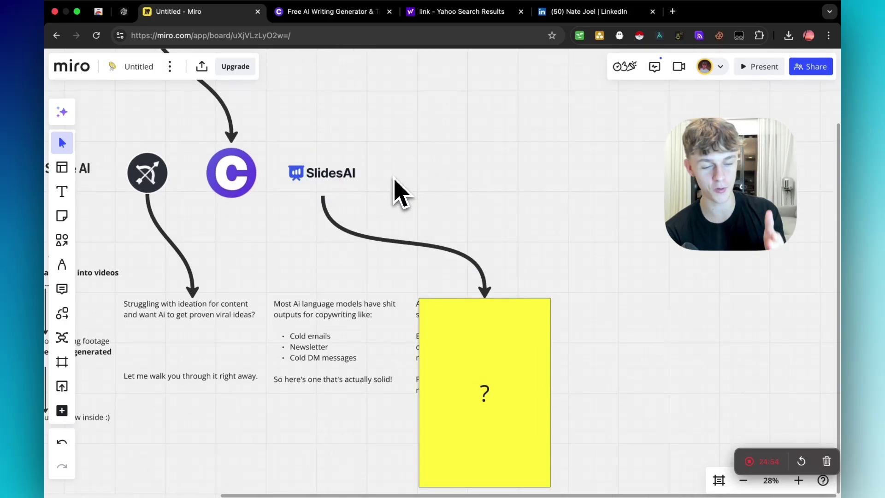
scroll(563, 287, down, 3)
click(494, 283)
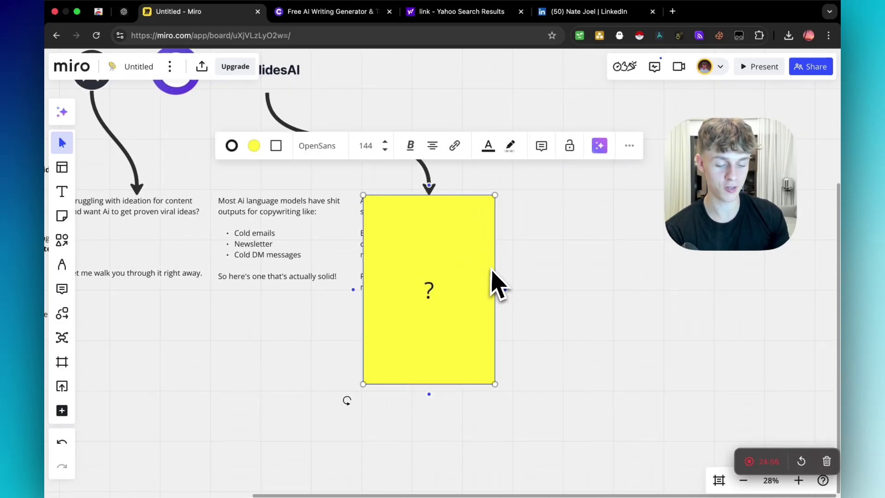
key(Delete)
scroll(420, 223, up, 2)
scroll(418, 229, up, 2)
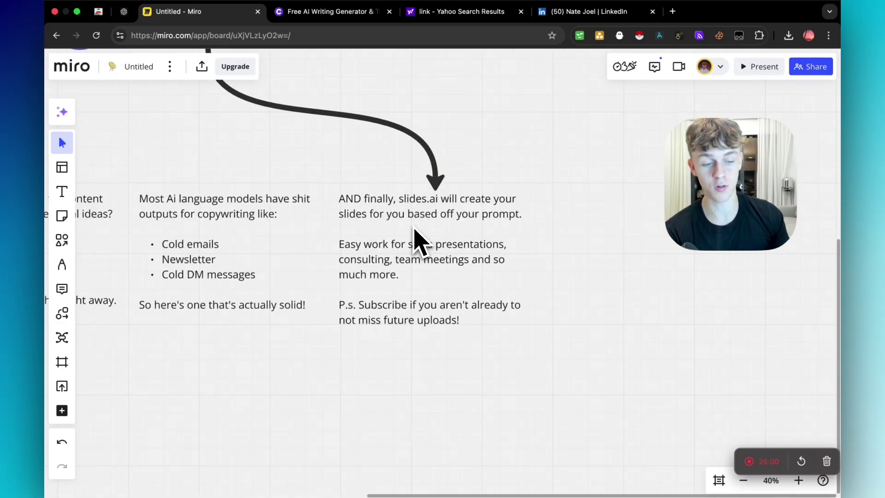
scroll(421, 248, up, 2)
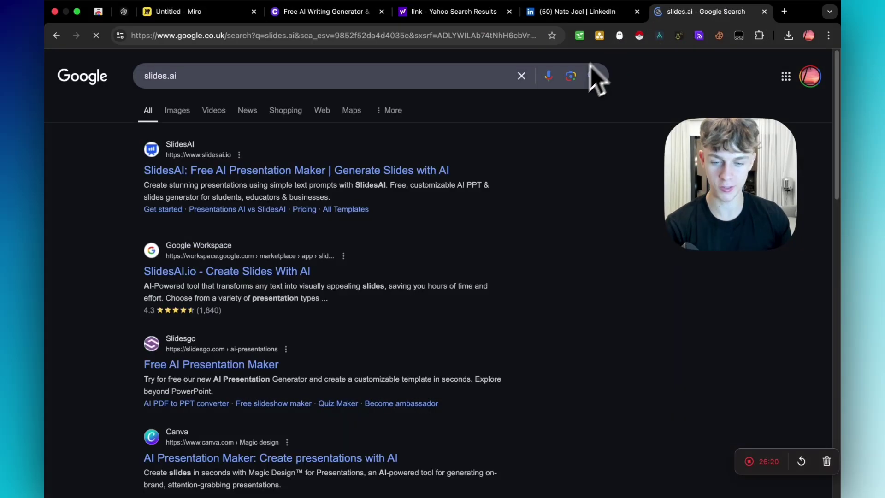
Open the SlidesAI website from the Google search results
click(224, 173)
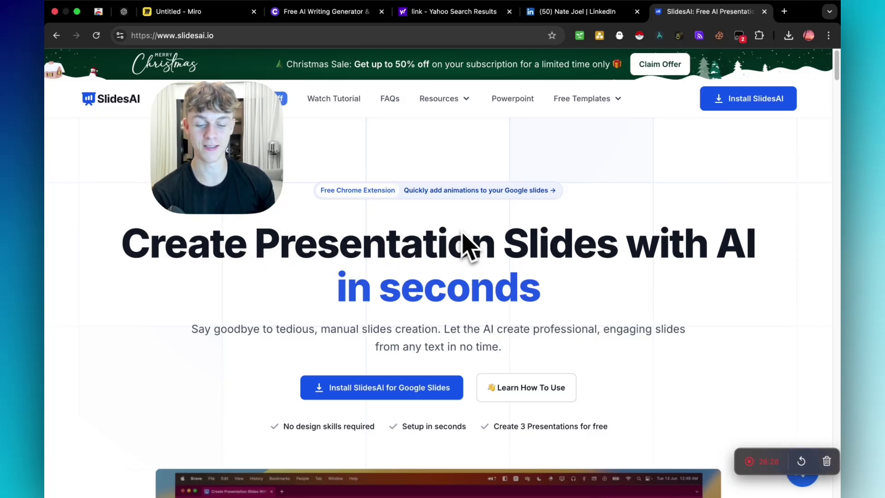
scroll(439, 237, down, 5)
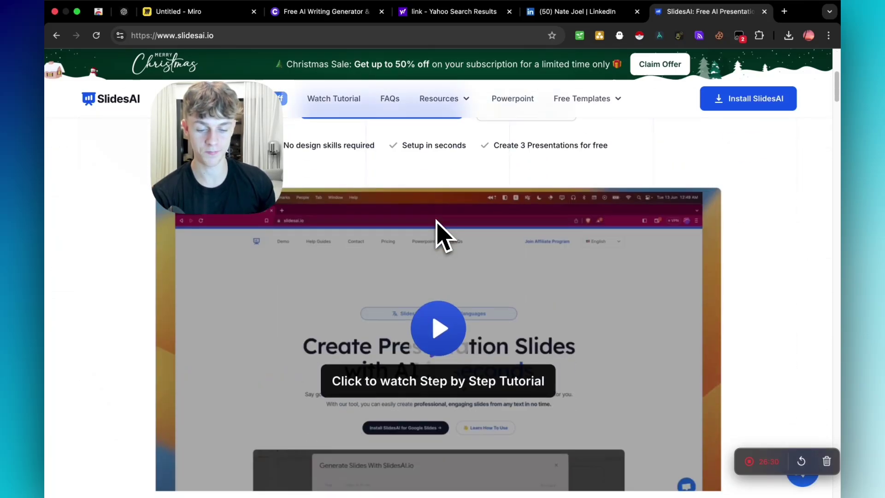
scroll(438, 237, down, 3)
scroll(438, 237, down, 3)
scroll(439, 238, up, 6)
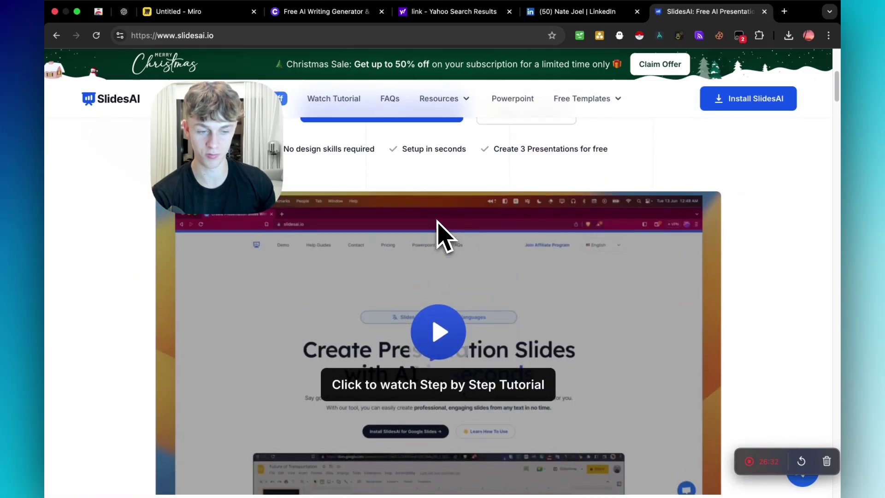
scroll(439, 237, down, 1)
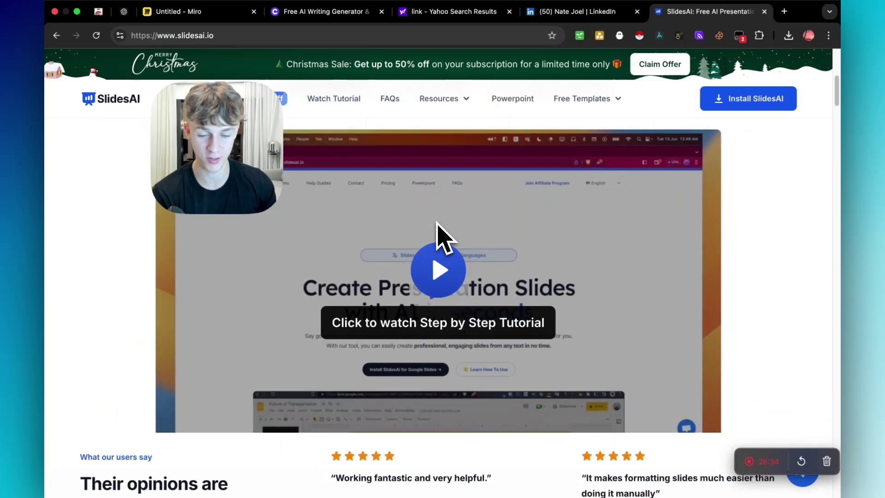
scroll(388, 264, up, 4)
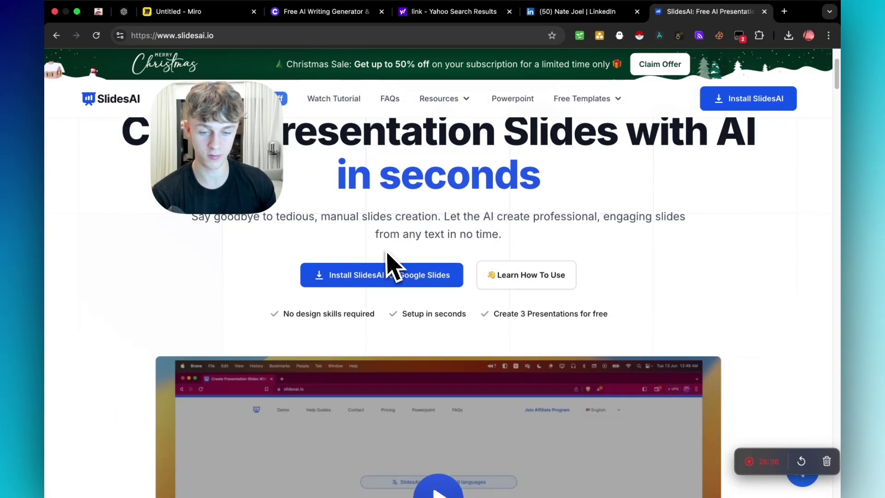
scroll(387, 263, up, 2)
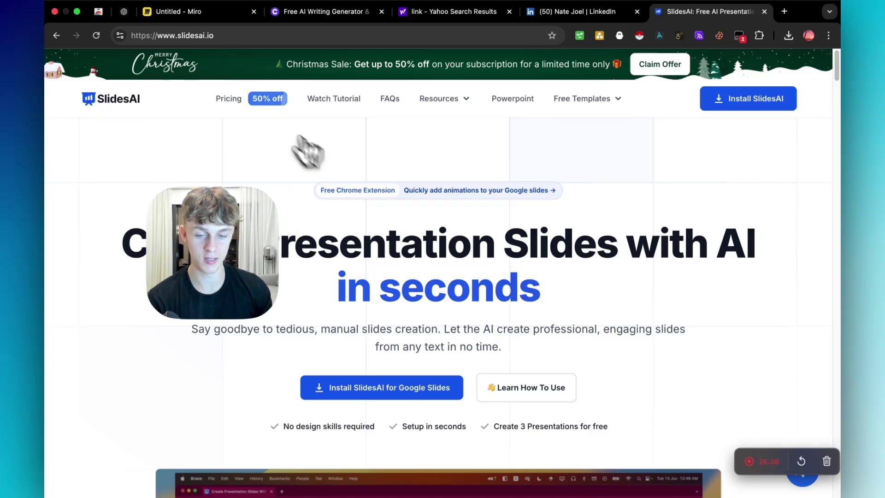
Open SlidesAI Pricing, highlight the Basic plan's presentation allowance, then show Free Templates
click(234, 100)
scroll(352, 252, down, 5)
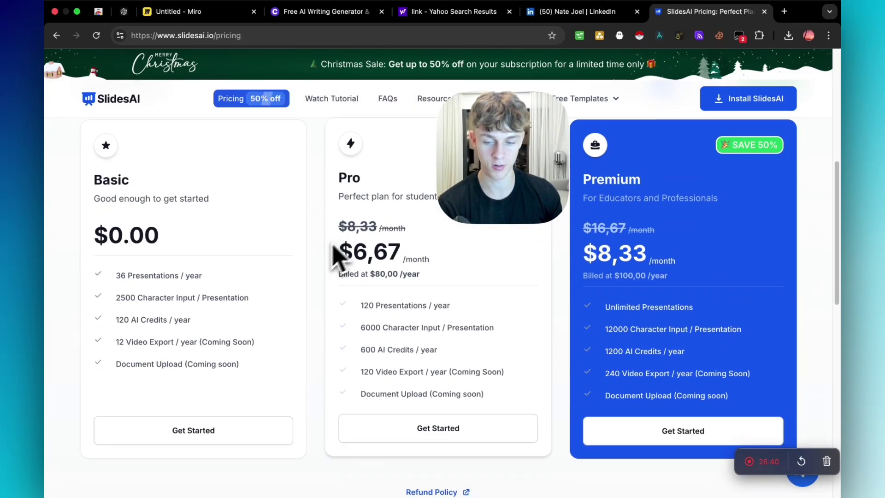
scroll(269, 259, up, 1)
drag(119, 292, 188, 293)
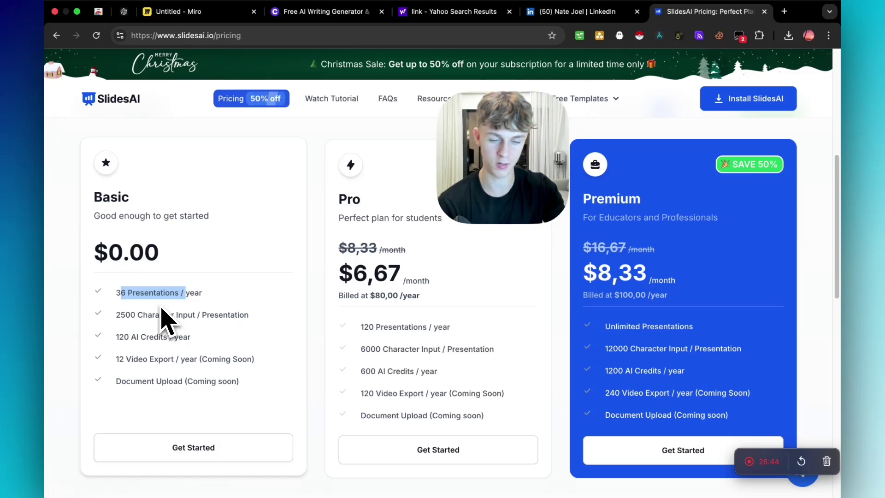
scroll(166, 314, up, 5)
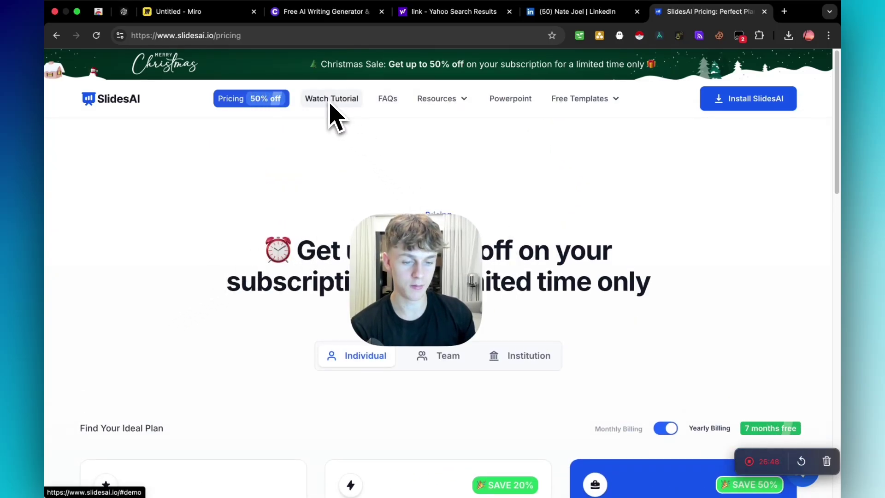
click(595, 104)
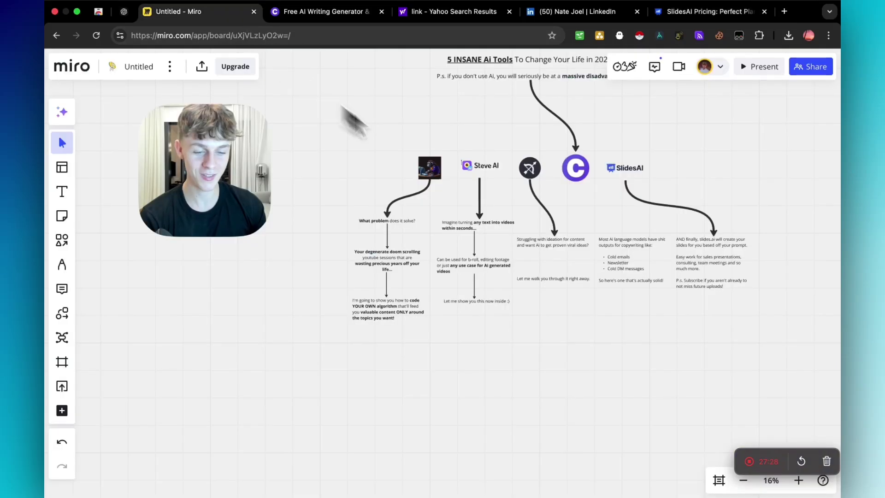
Pan across the Miro flowchart from Steve AI to the SlidesAI description
click(179, 12)
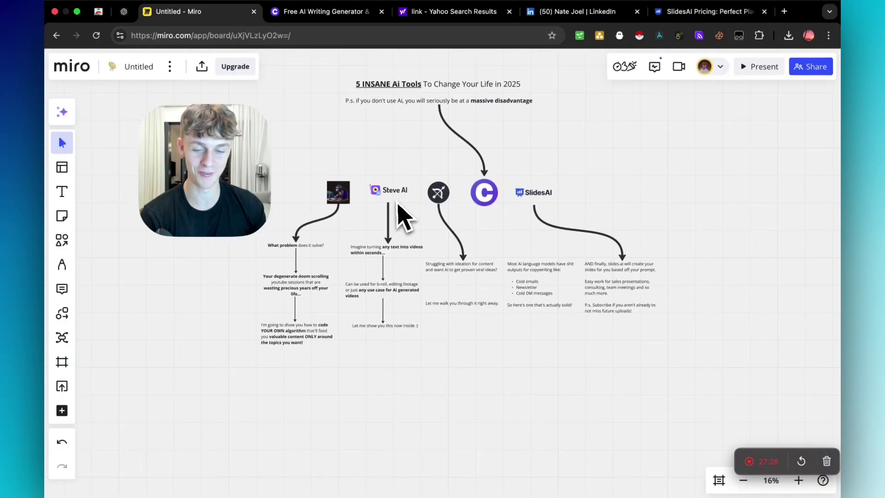
drag(405, 213, 476, 159)
scroll(476, 159, up, 3)
scroll(425, 168, up, 2)
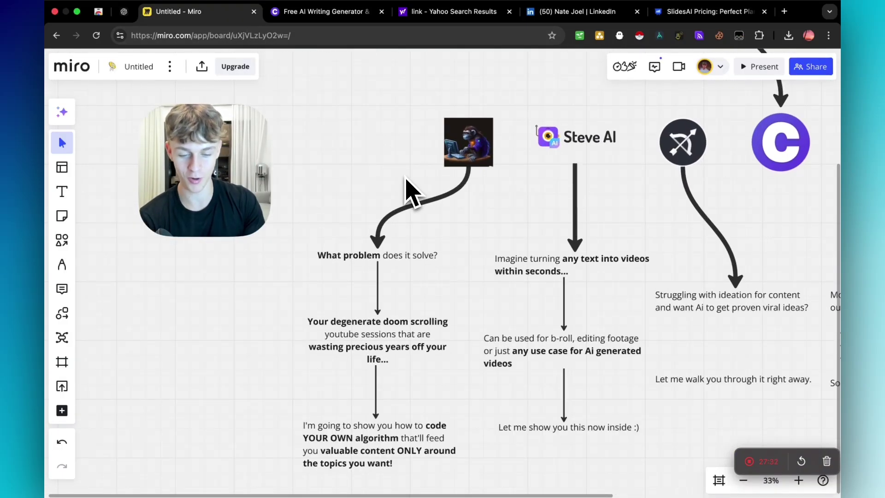
scroll(406, 190, right, 5)
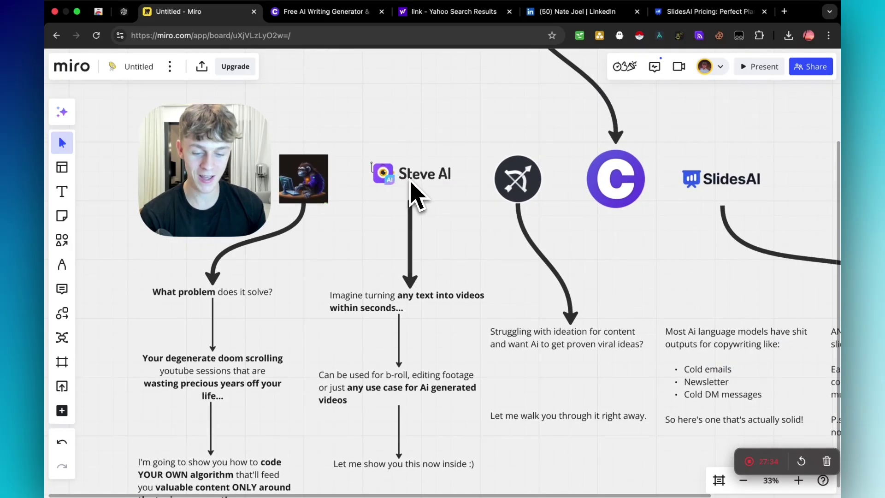
scroll(384, 250, down, 1)
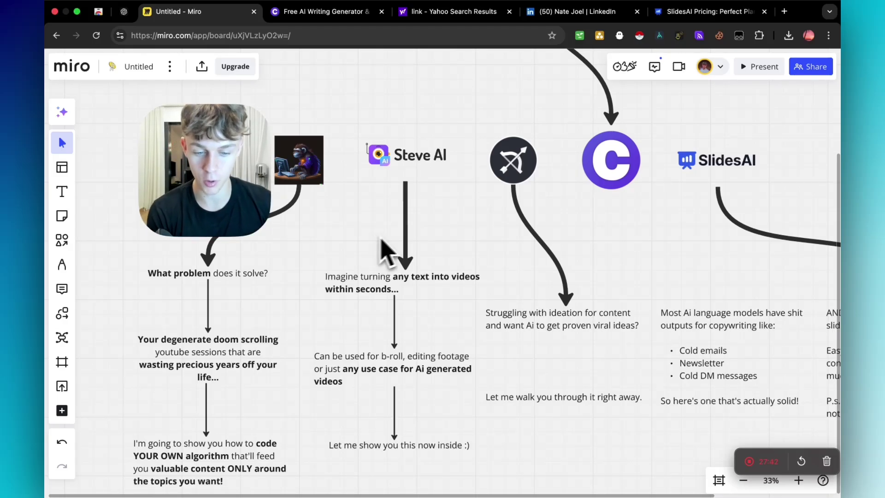
drag(435, 227, 396, 218)
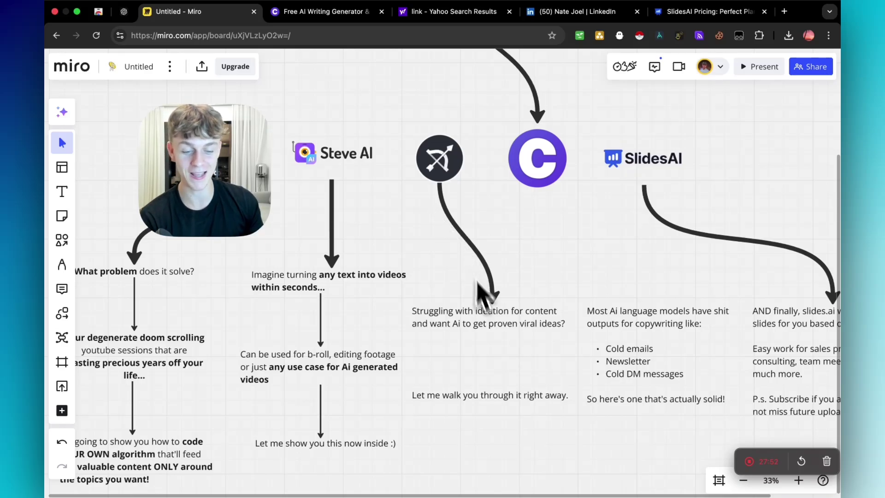
scroll(476, 305, up, 3)
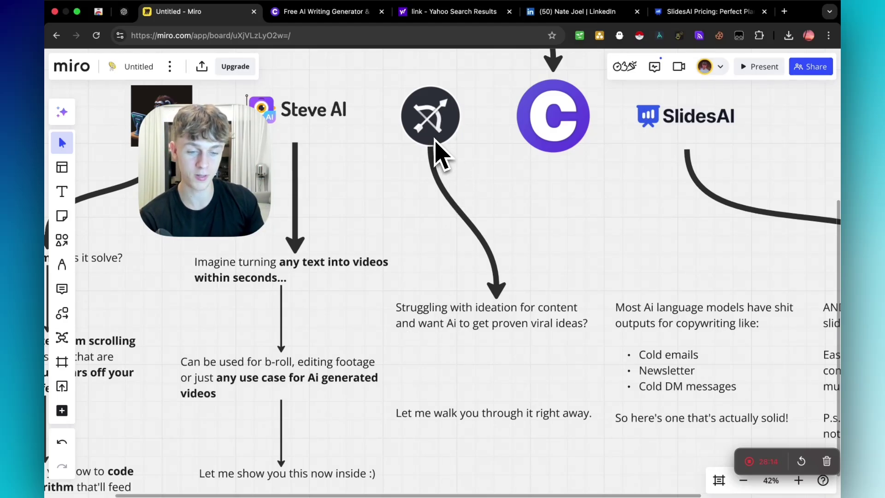
drag(456, 150, 306, 192)
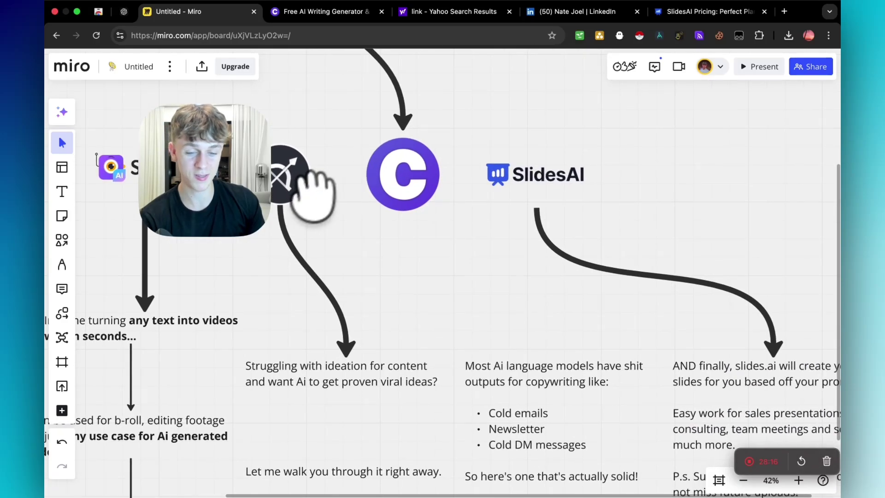
scroll(384, 201, left, 2)
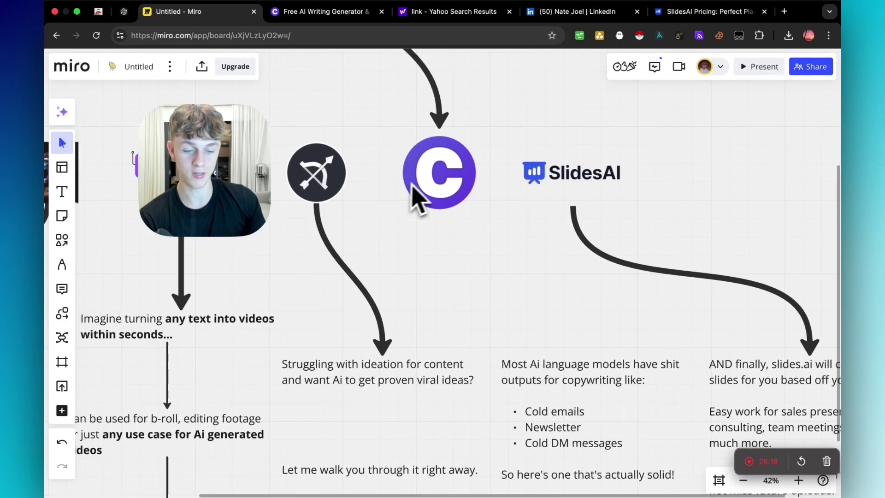
scroll(426, 193, down, 1)
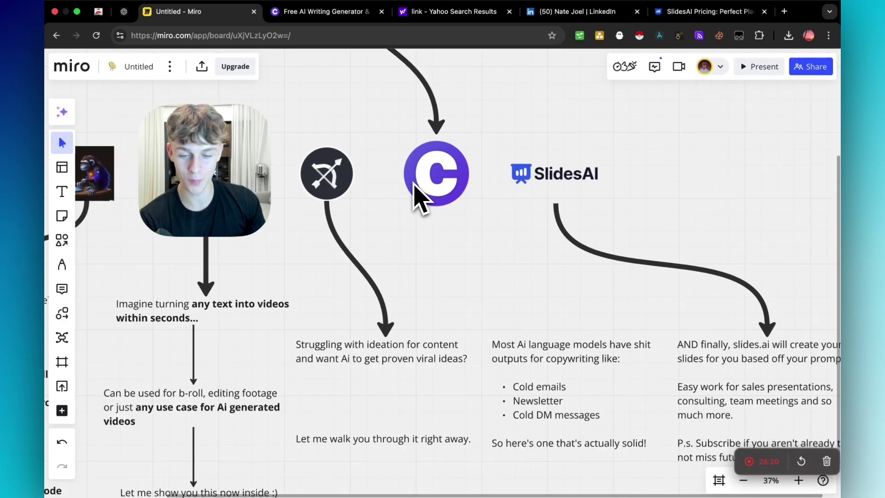
scroll(419, 198, down, 3)
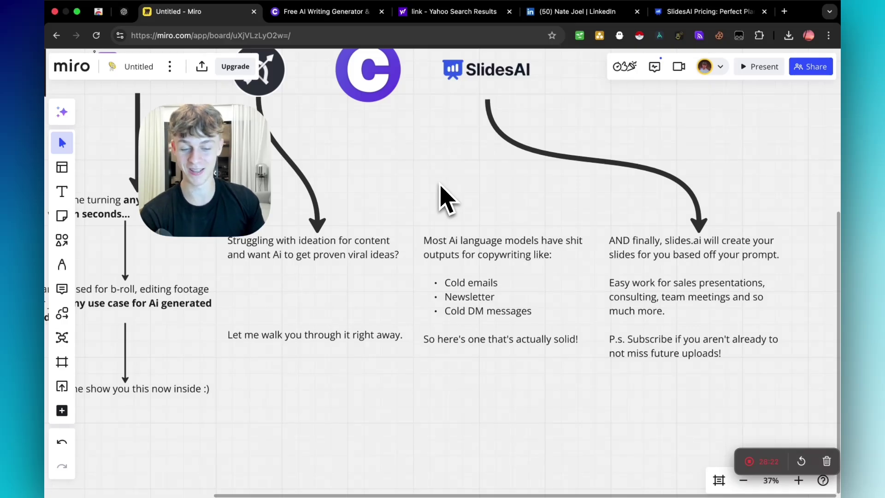
scroll(442, 229, up, 3)
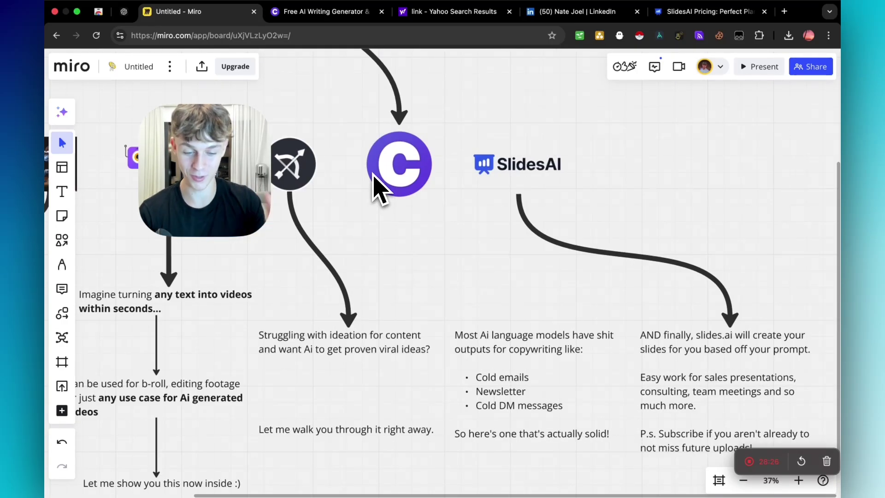
scroll(484, 214, down, 3)
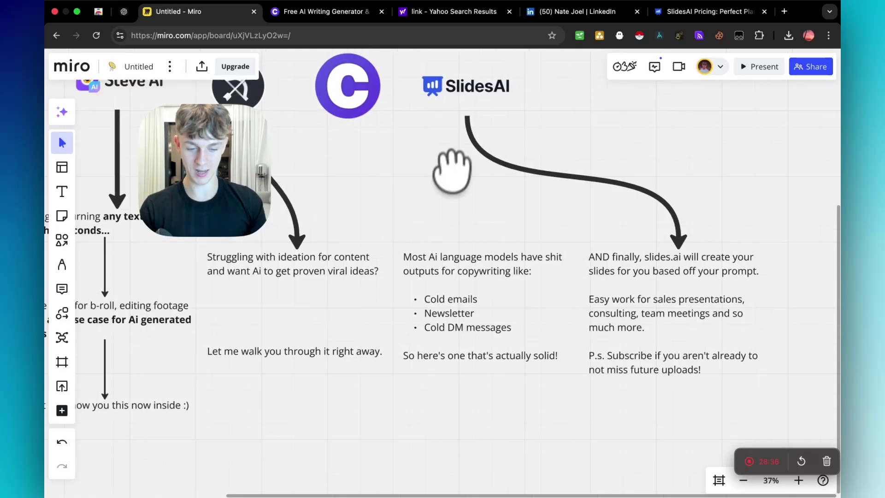
drag(448, 197, 430, 267)
scroll(428, 266, down, 1)
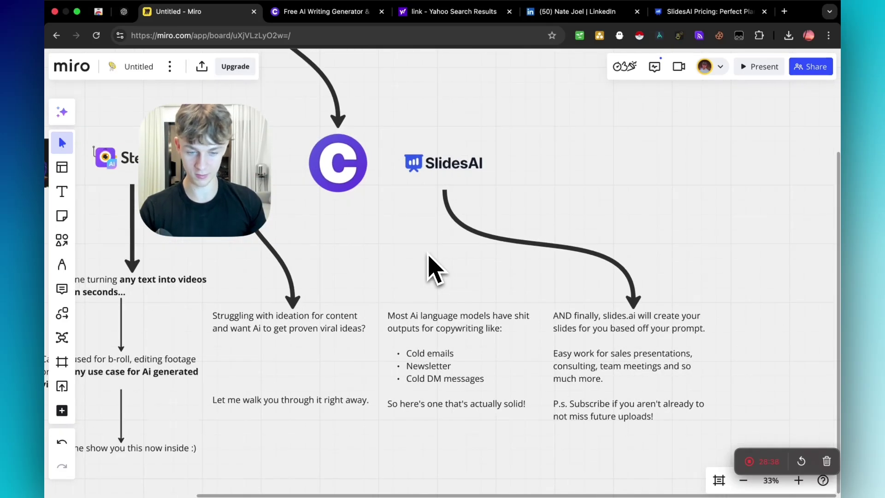
scroll(490, 213, down, 3)
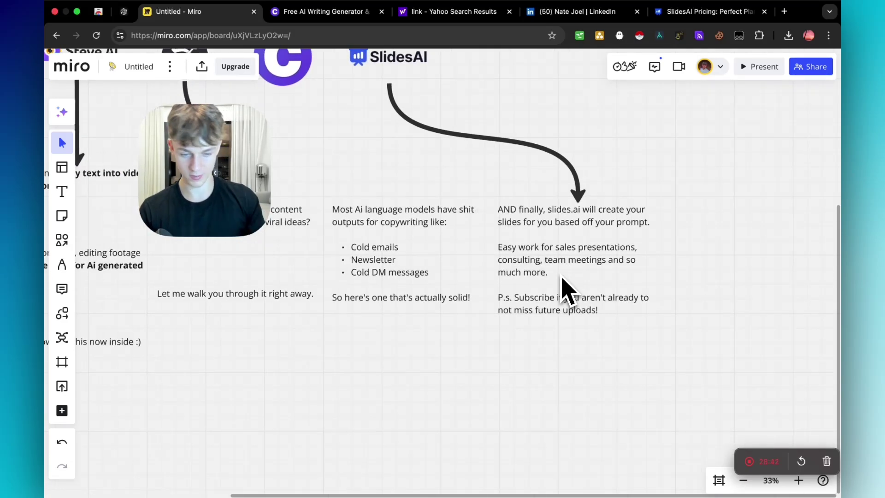
scroll(547, 277, down, 3)
scroll(471, 298, down, 2)
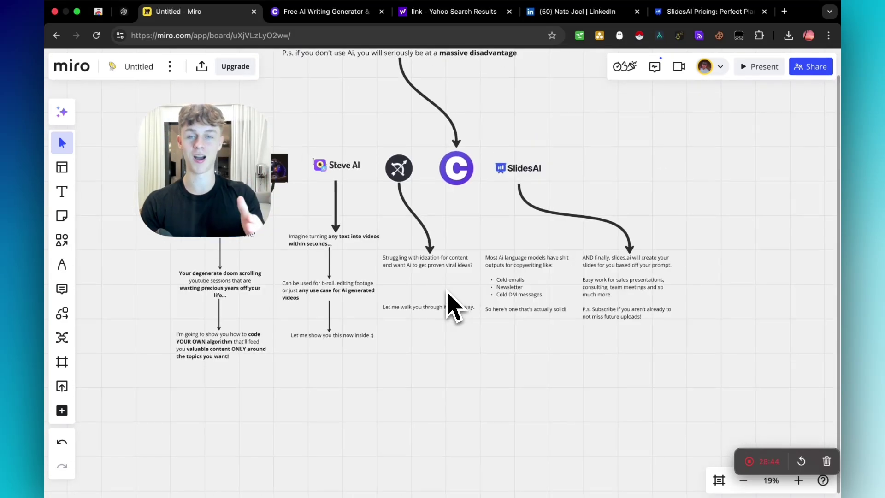